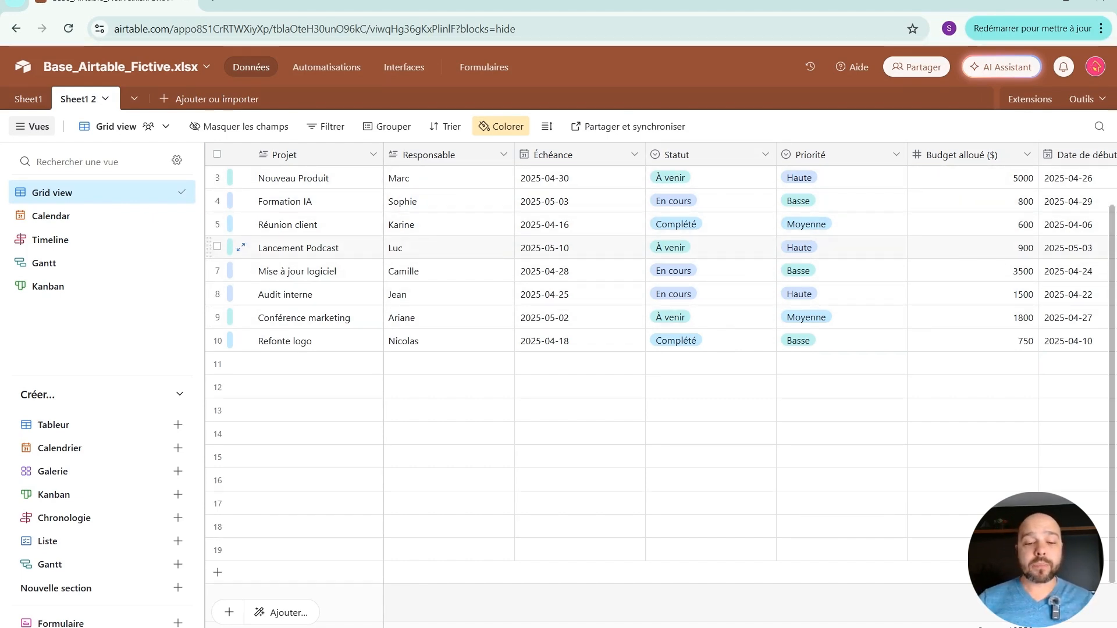
# Browse the available field types in the Responsable field's settings and close them without changing the type.
pyautogui.click(504, 155)
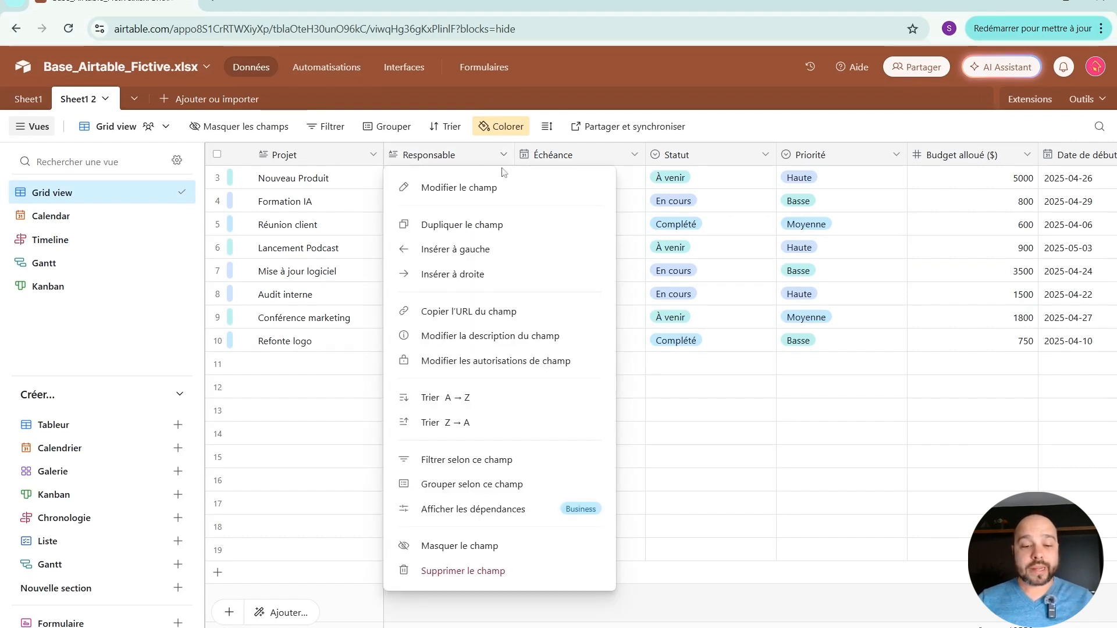
pyautogui.click(479, 187)
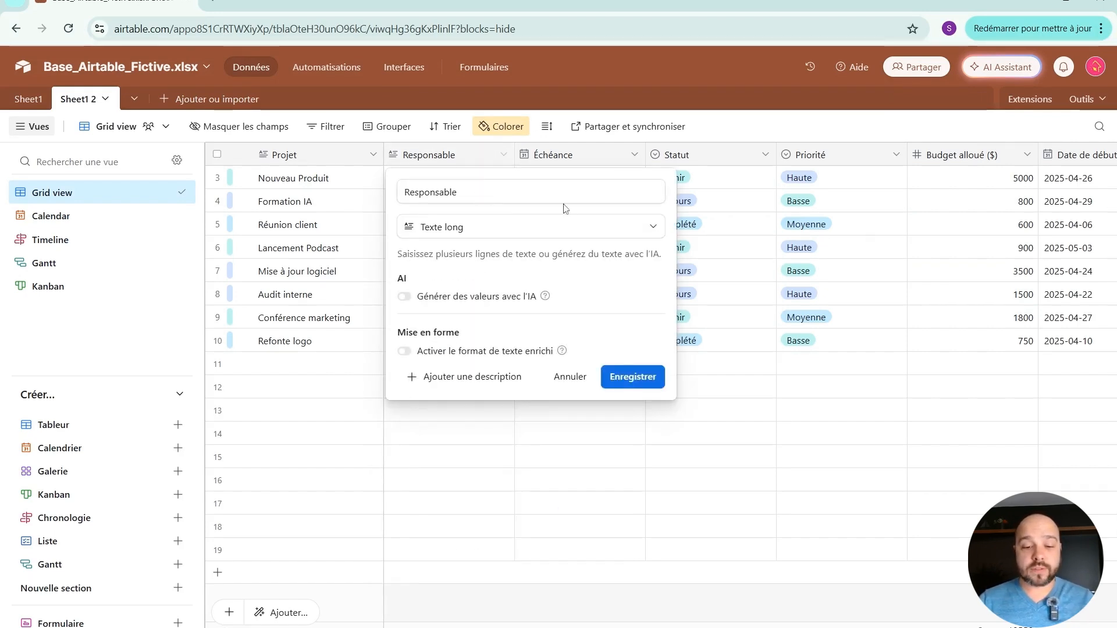
pyautogui.click(645, 228)
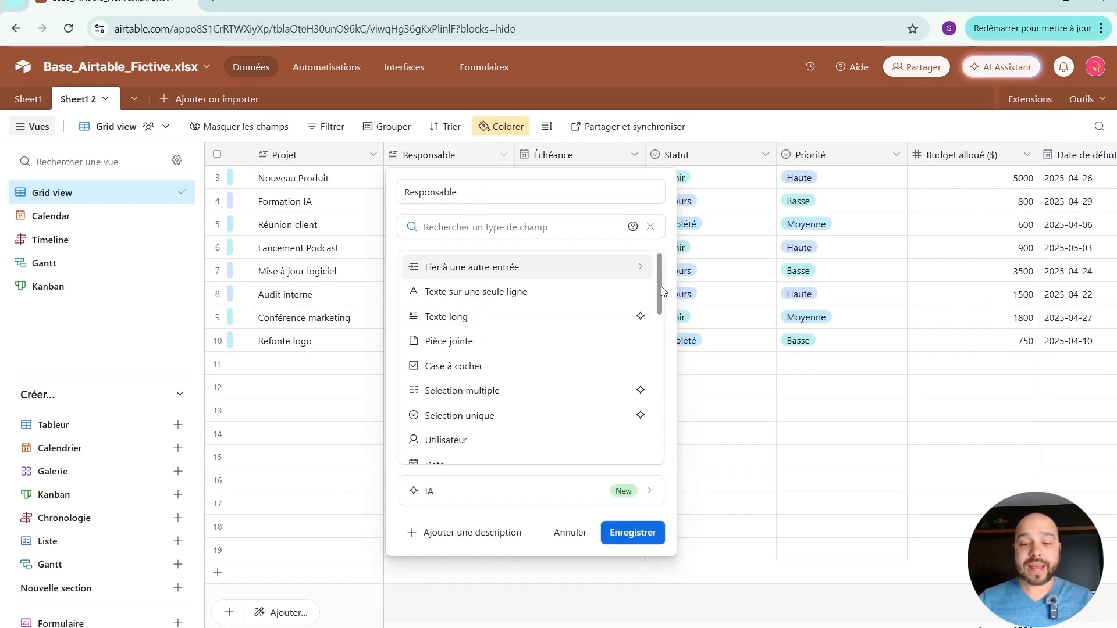
pyautogui.moveTo(661, 287); pyautogui.dragTo(654, 403)
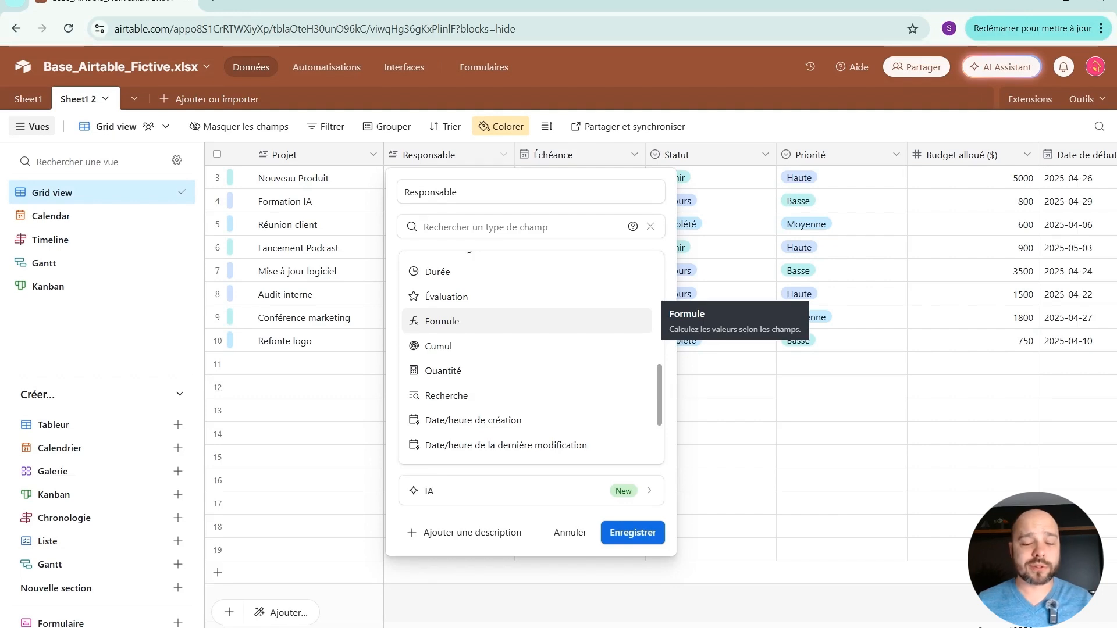
pyautogui.moveTo(658, 394); pyautogui.dragTo(659, 415)
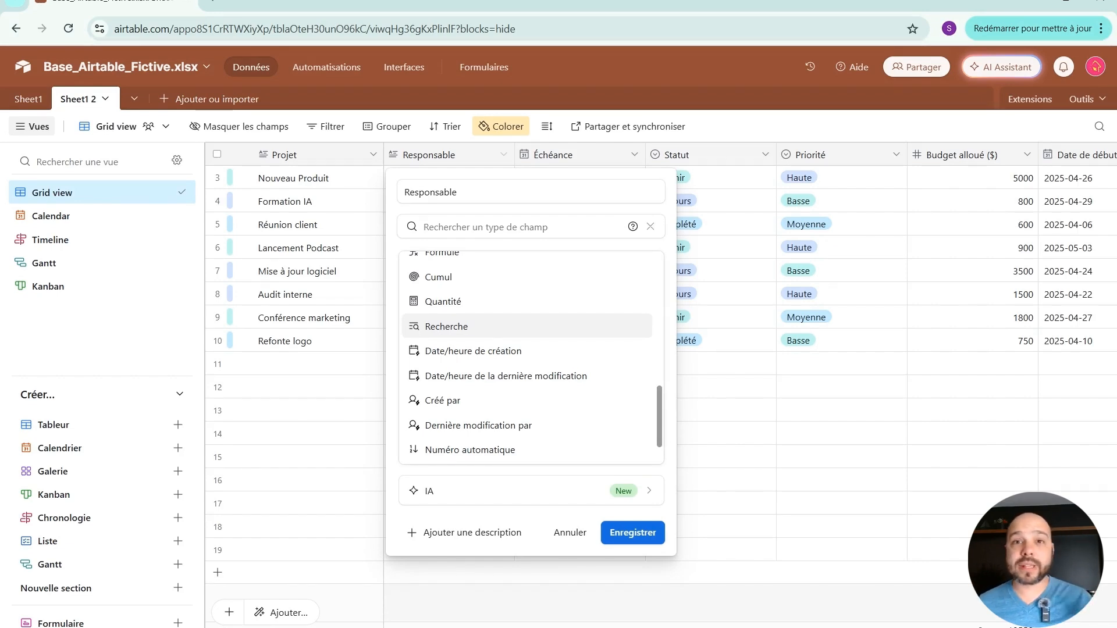
pyautogui.moveTo(661, 432); pyautogui.dragTo(664, 401)
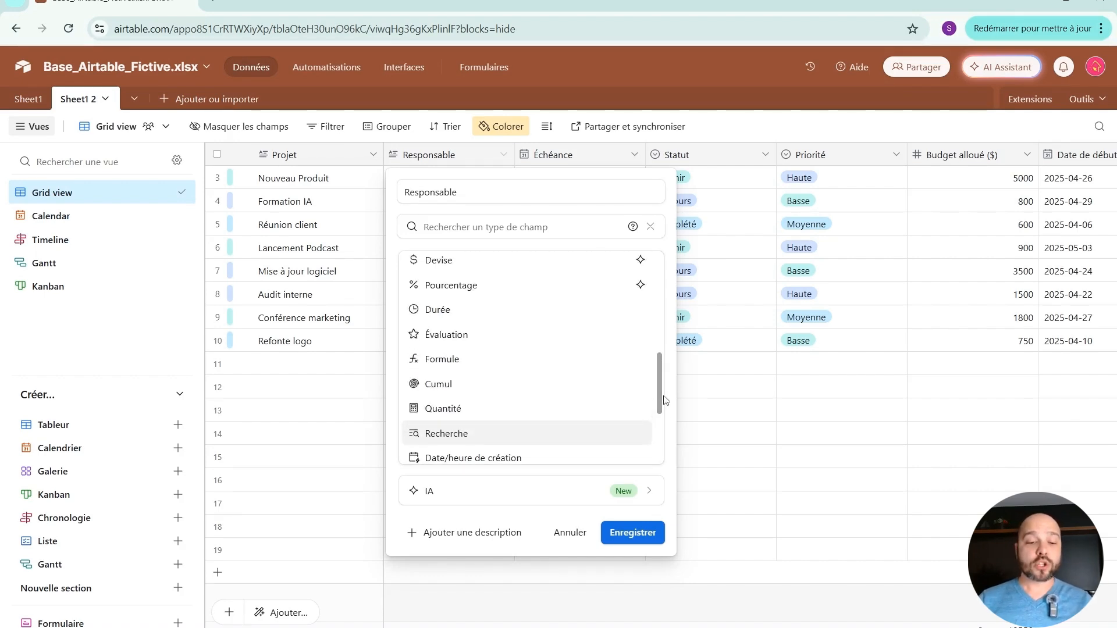
pyautogui.click(301, 407)
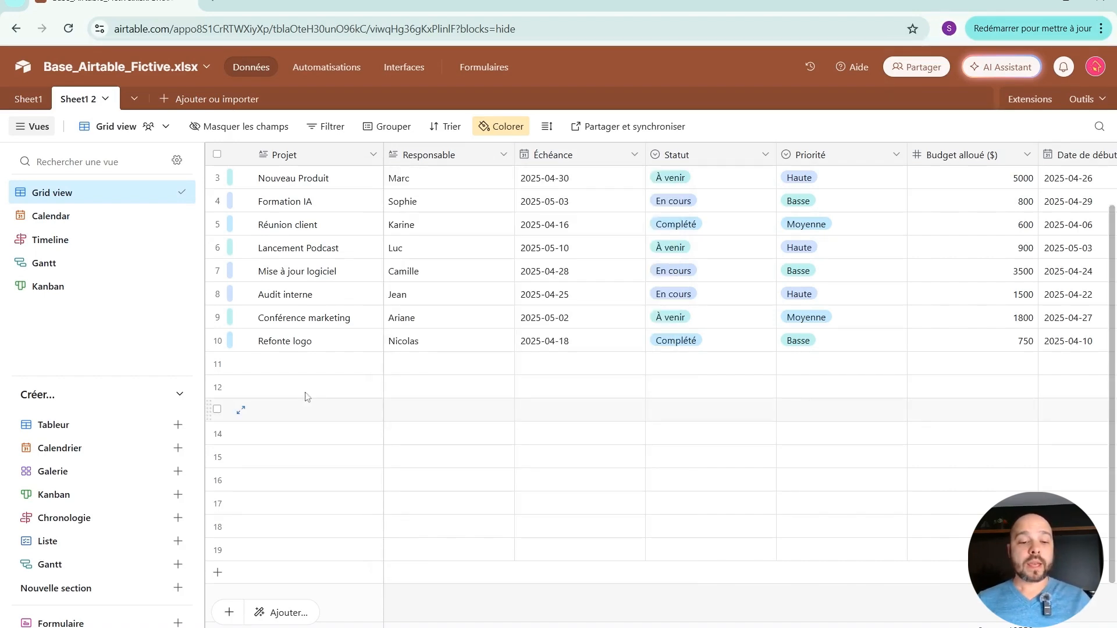
# Create a collaborative Chronologie view of the projects table, keeping the suggested name.
pyautogui.moveTo(83, 203)
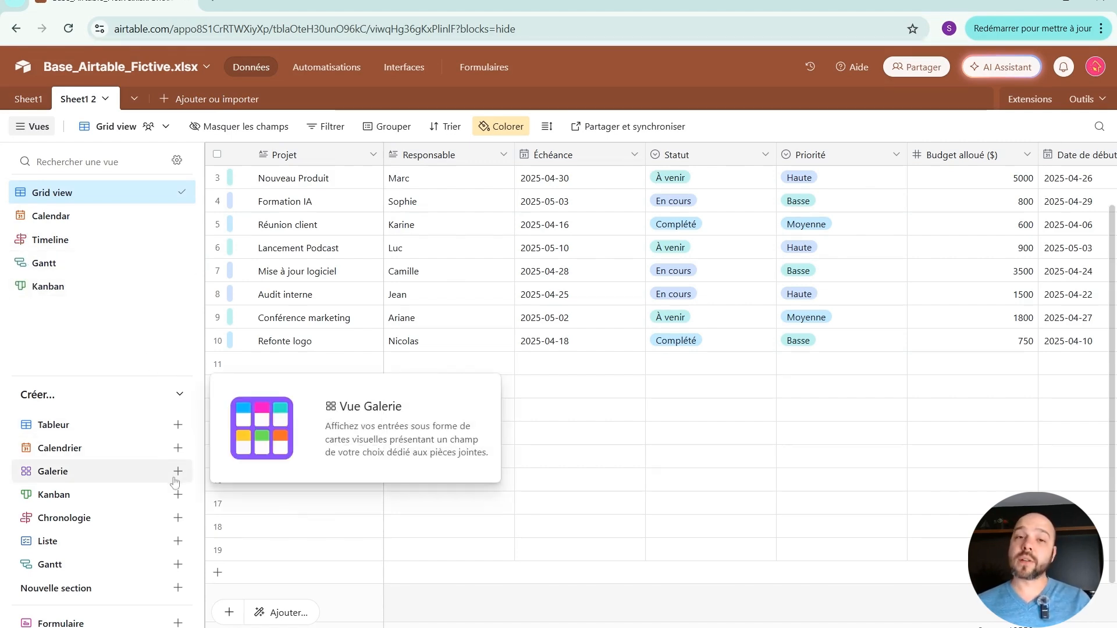
pyautogui.moveTo(171, 520)
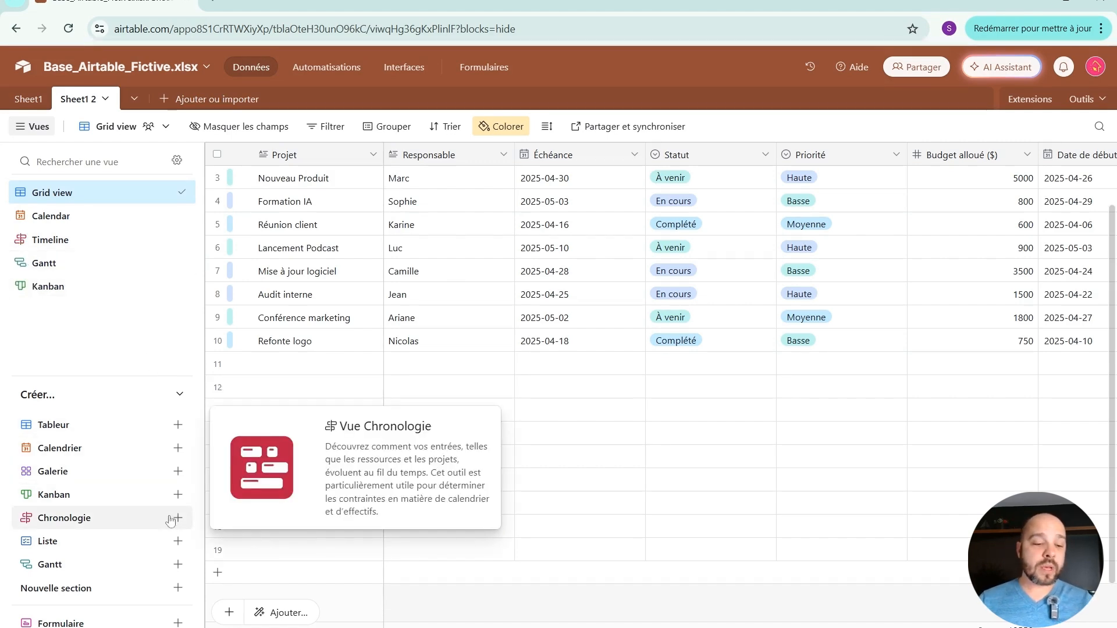
pyautogui.click(178, 519)
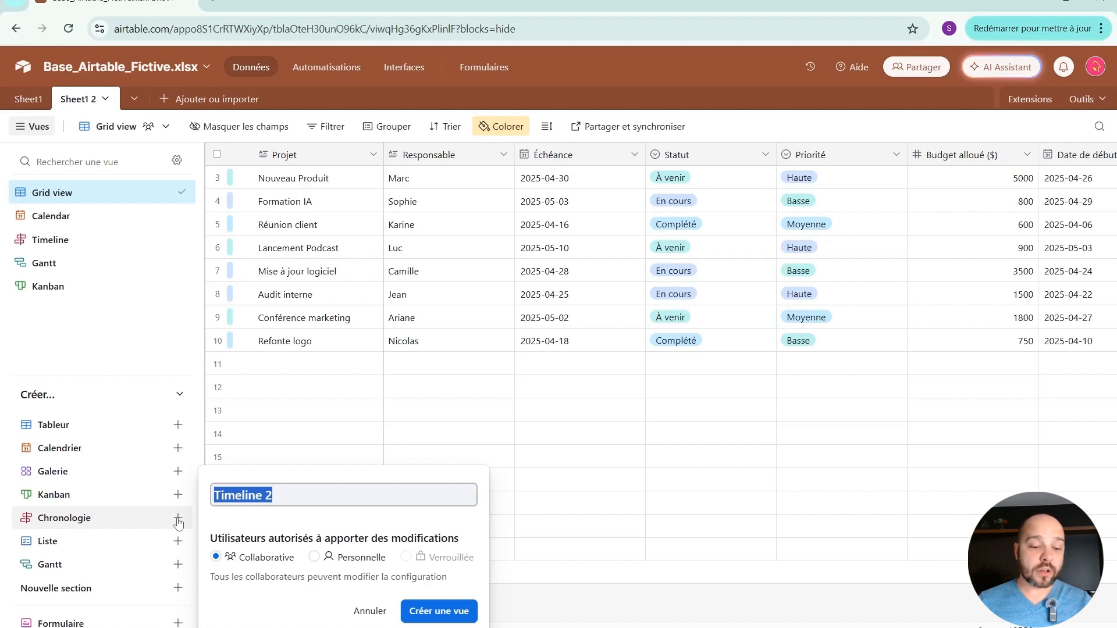
pyautogui.click(424, 618)
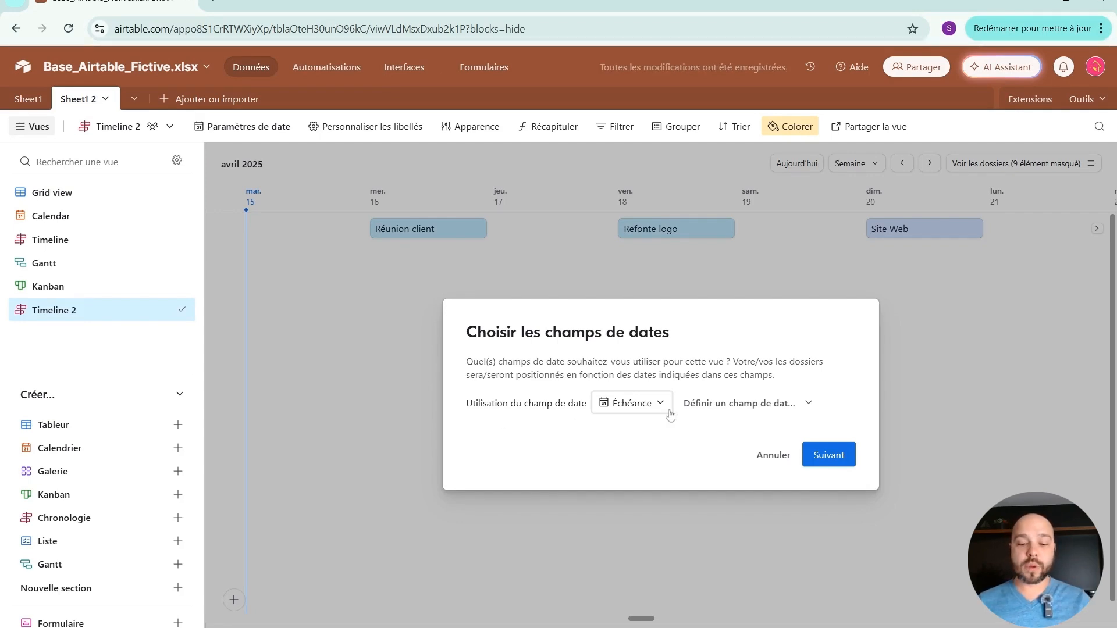
# Set the new timeline's date range from Date de début to Date de fin and finish its setup without date dependencies or grouping.
pyautogui.click(651, 403)
pyautogui.click(639, 481)
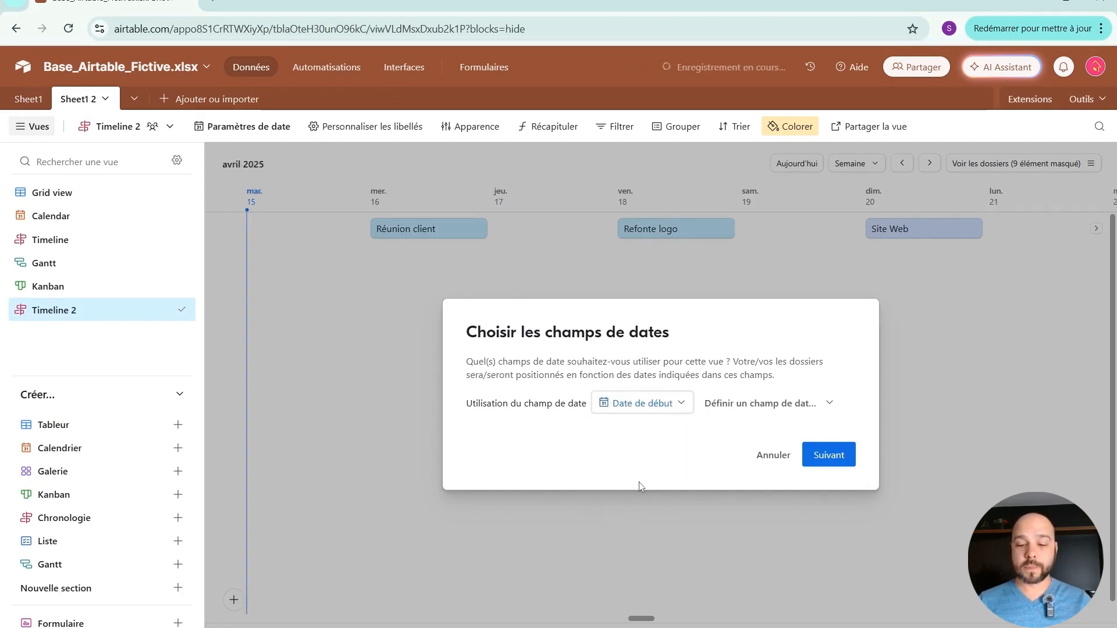
pyautogui.click(829, 405)
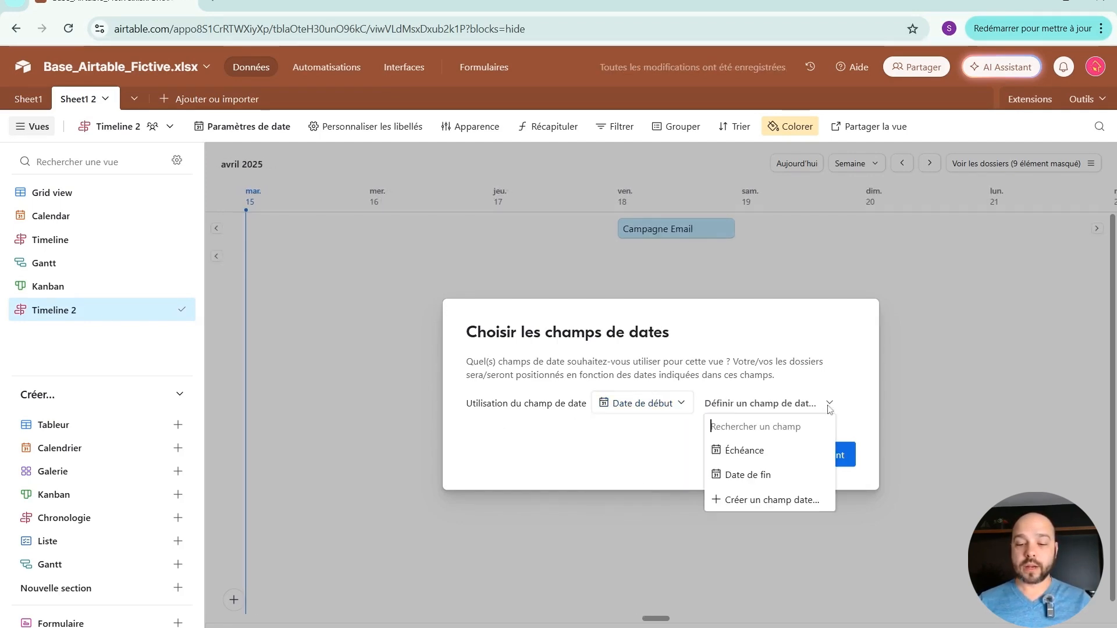
pyautogui.click(750, 475)
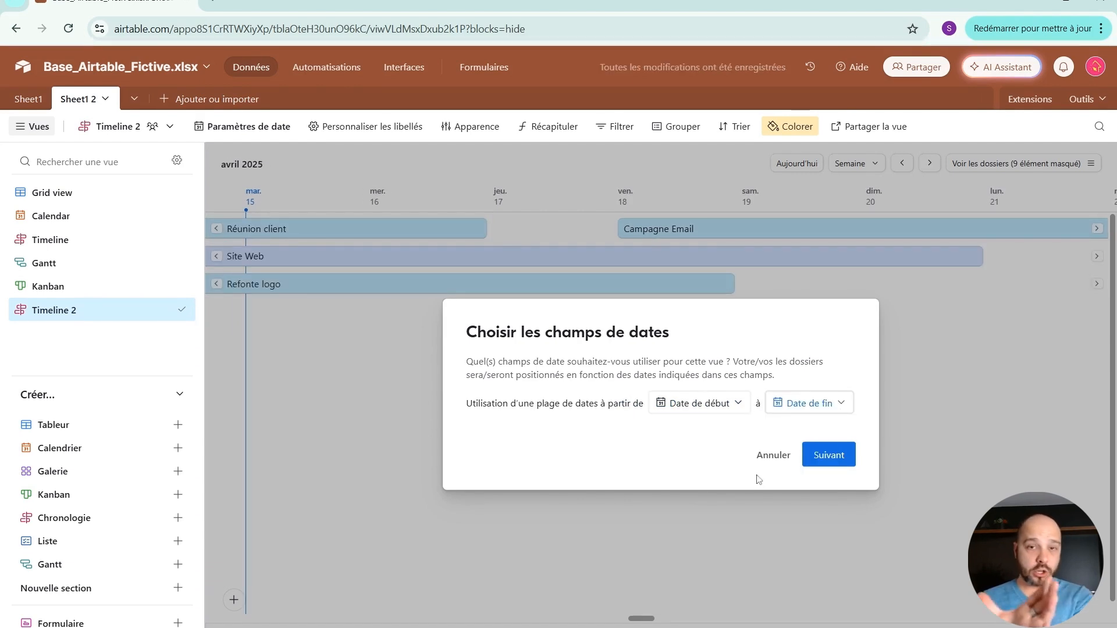
pyautogui.click(835, 461)
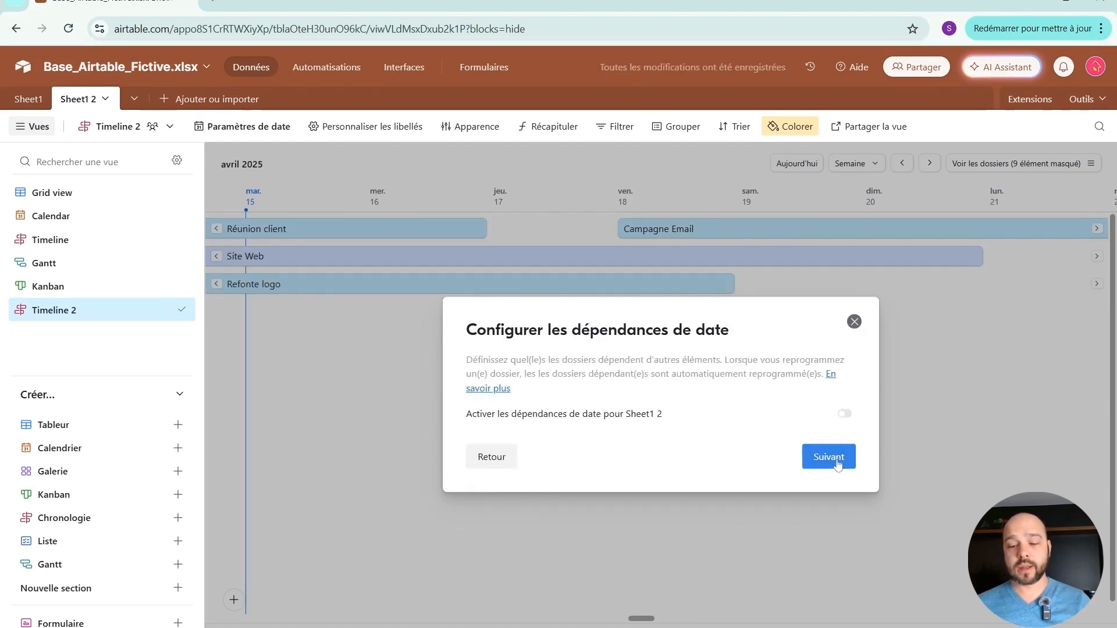
pyautogui.click(837, 461)
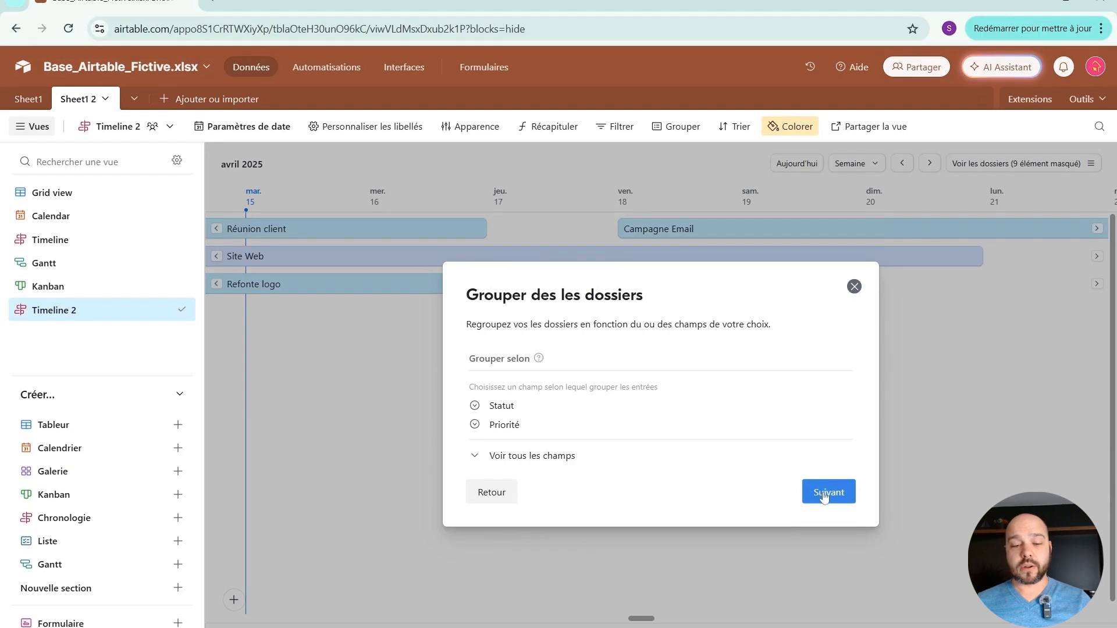
pyautogui.click(823, 491)
pyautogui.click(818, 546)
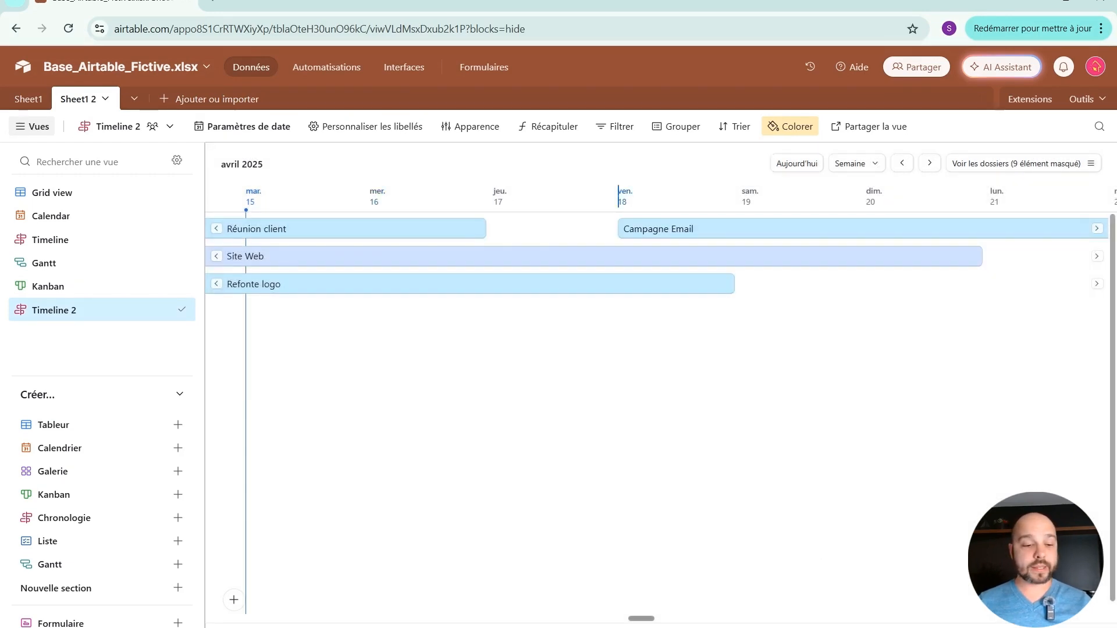
# Examine how the projects are spread across April 2025 in the new timeline view.
pyautogui.hscroll(-10, 618, 196)
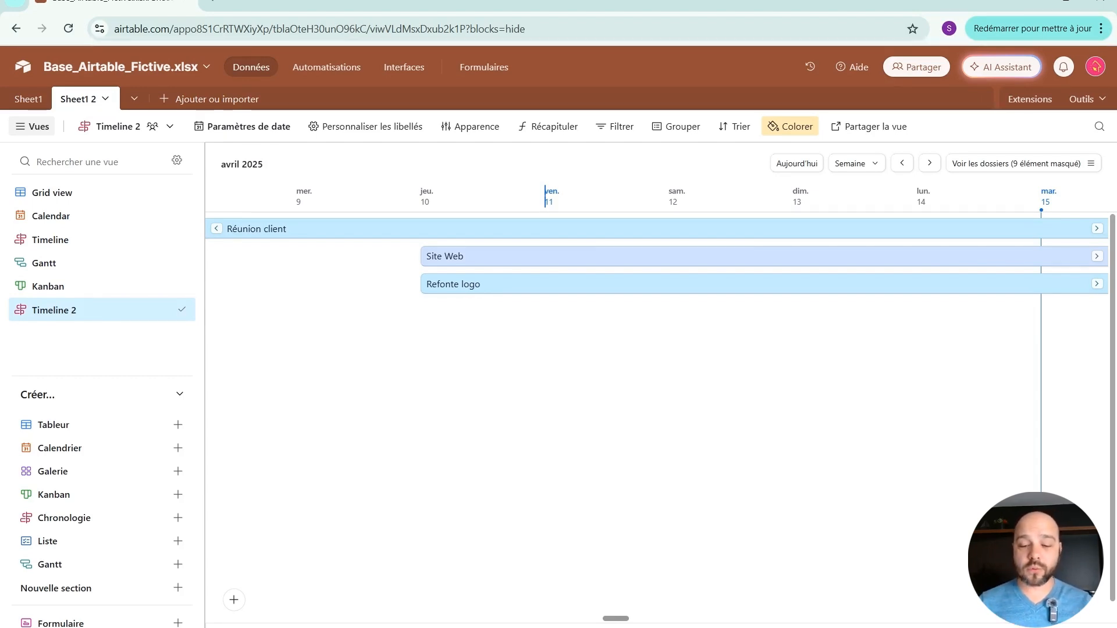
pyautogui.hscroll(-8, 660, 407)
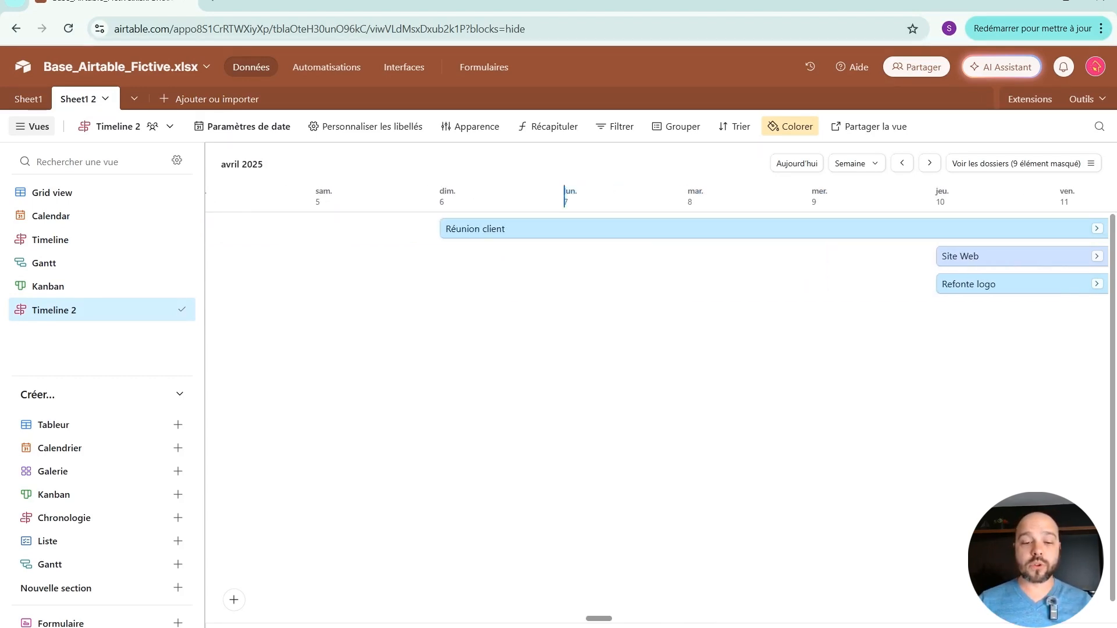
pyautogui.hscroll(12, 661, 407)
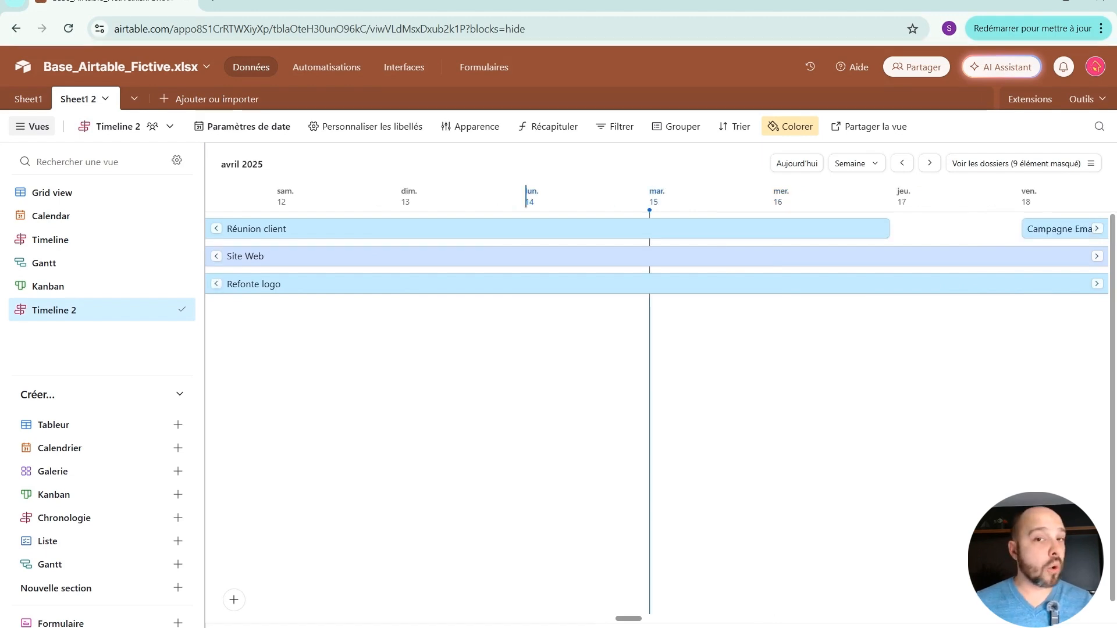
pyautogui.hscroll(8, 661, 407)
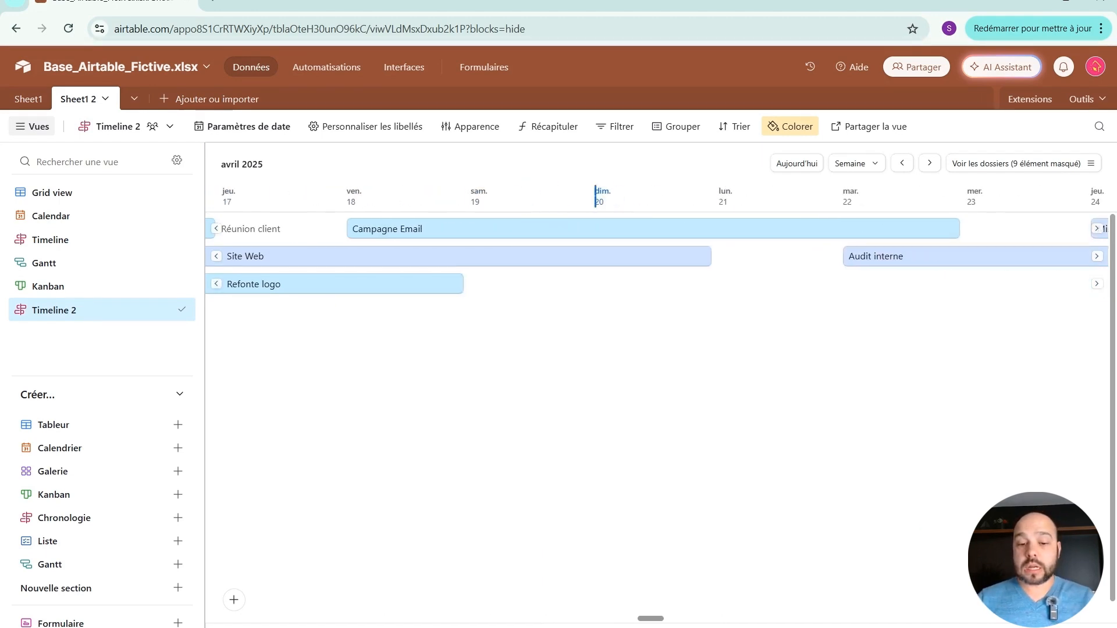
pyautogui.hscroll(-2, 661, 407)
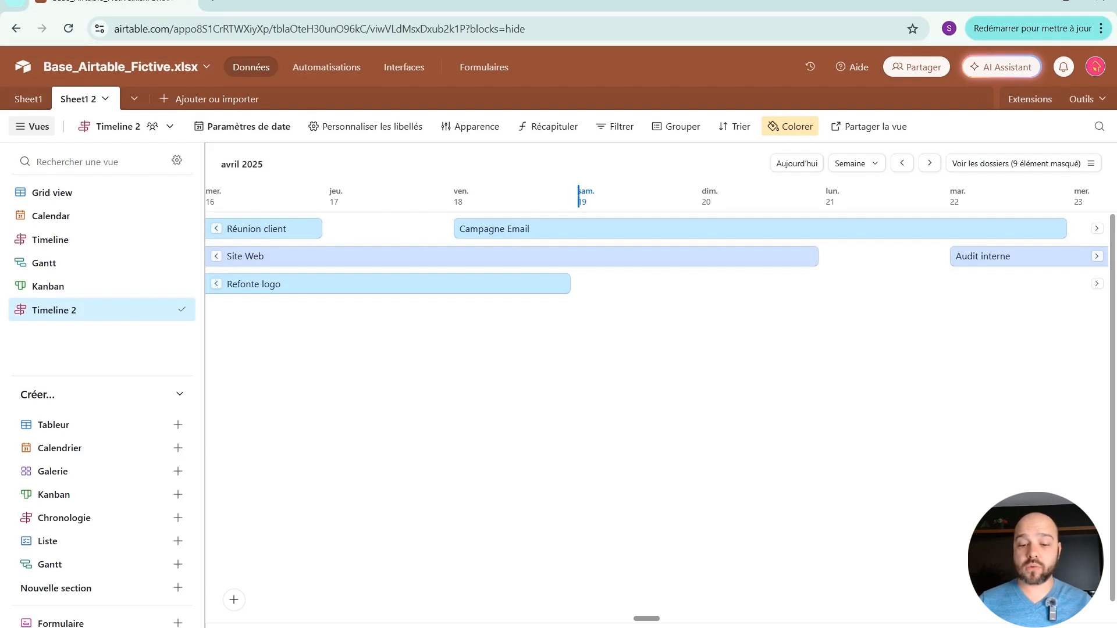
pyautogui.hscroll(10, 657, 256)
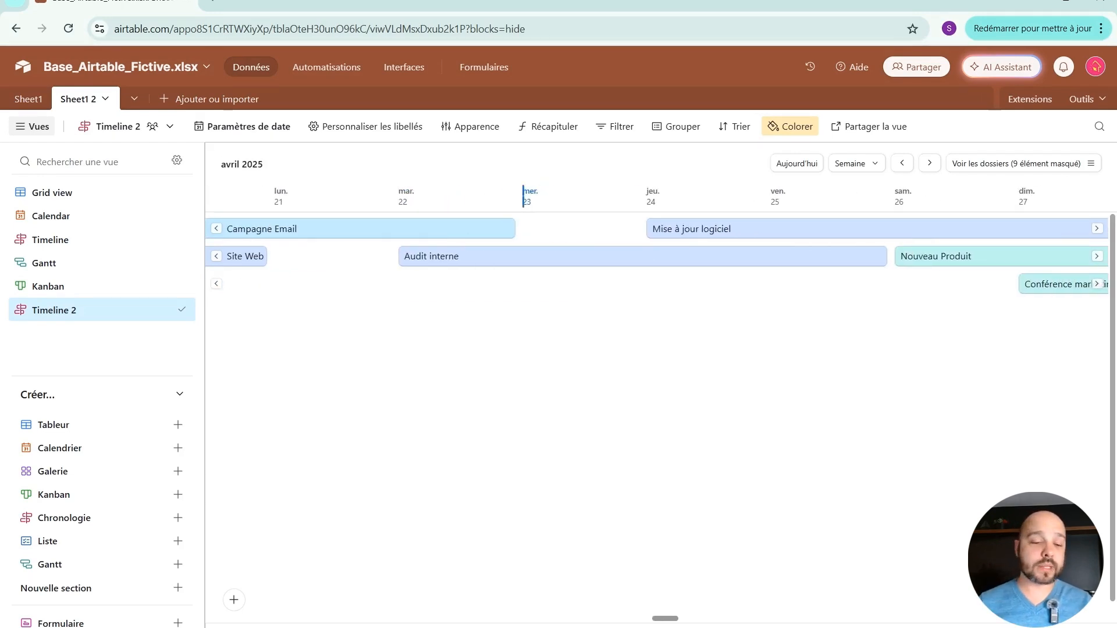
# Review the projects in the Gantt and Calendar views and check the calendar's filter options.
pyautogui.click(62, 271)
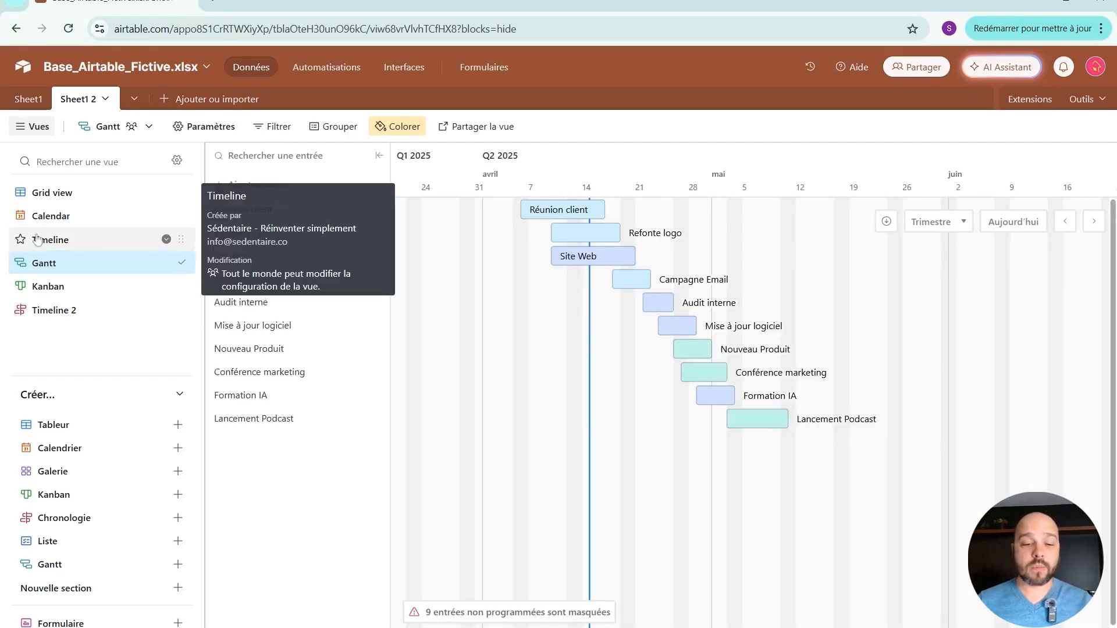
pyautogui.click(64, 221)
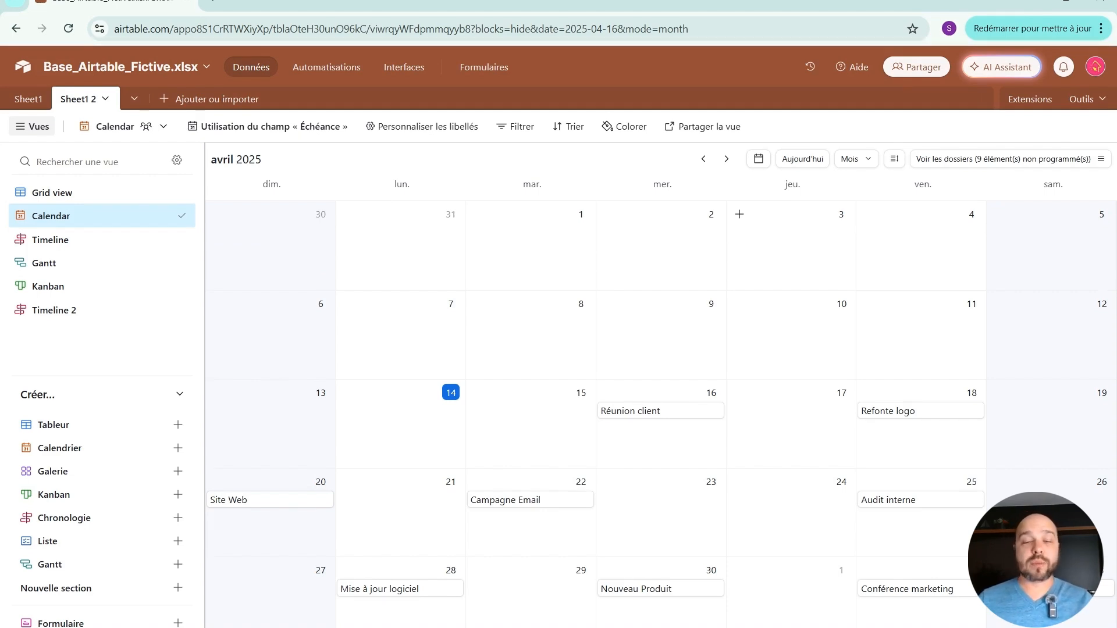
pyautogui.click(516, 127)
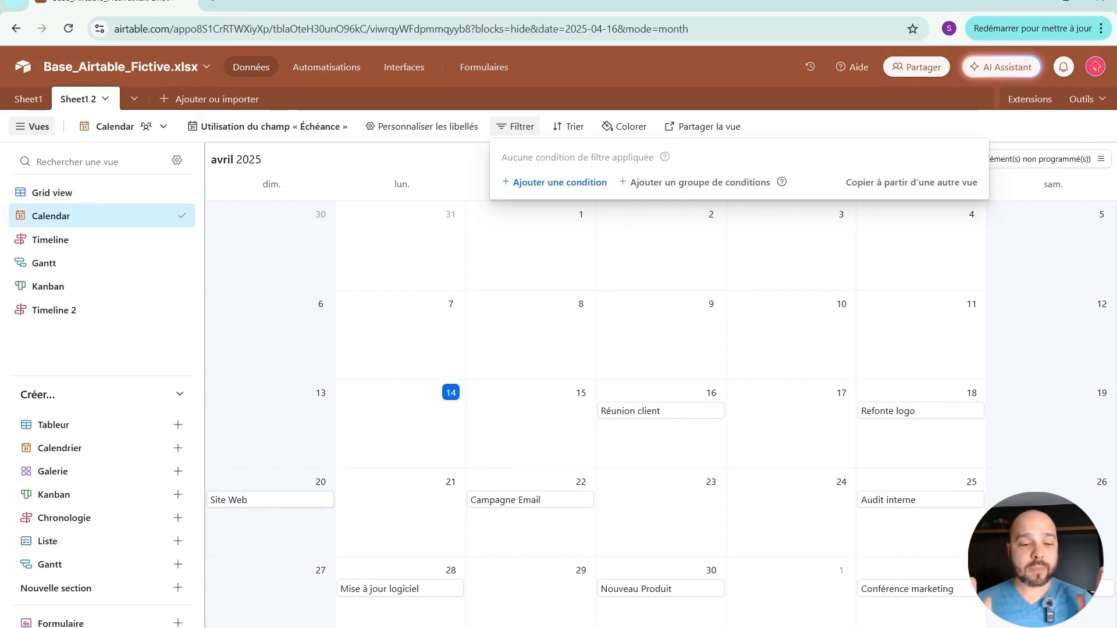
pyautogui.click(781, 129)
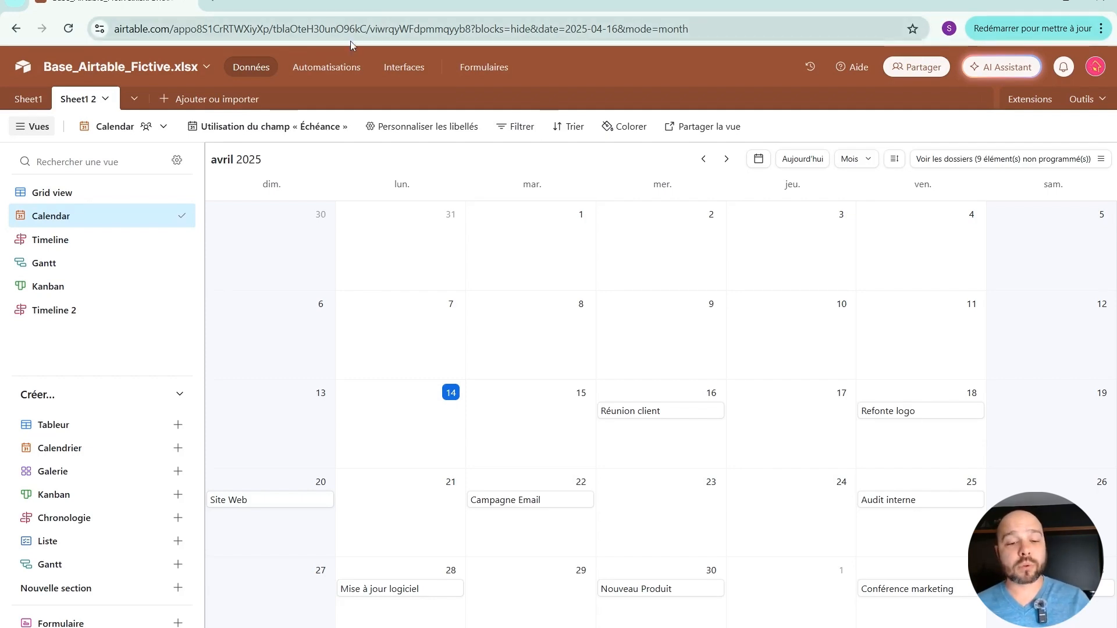
# Go to the base's automations and set the table of the "Lorsqu'une entrée correspond aux conditions" trigger to Sheet1 2.
pyautogui.click(334, 72)
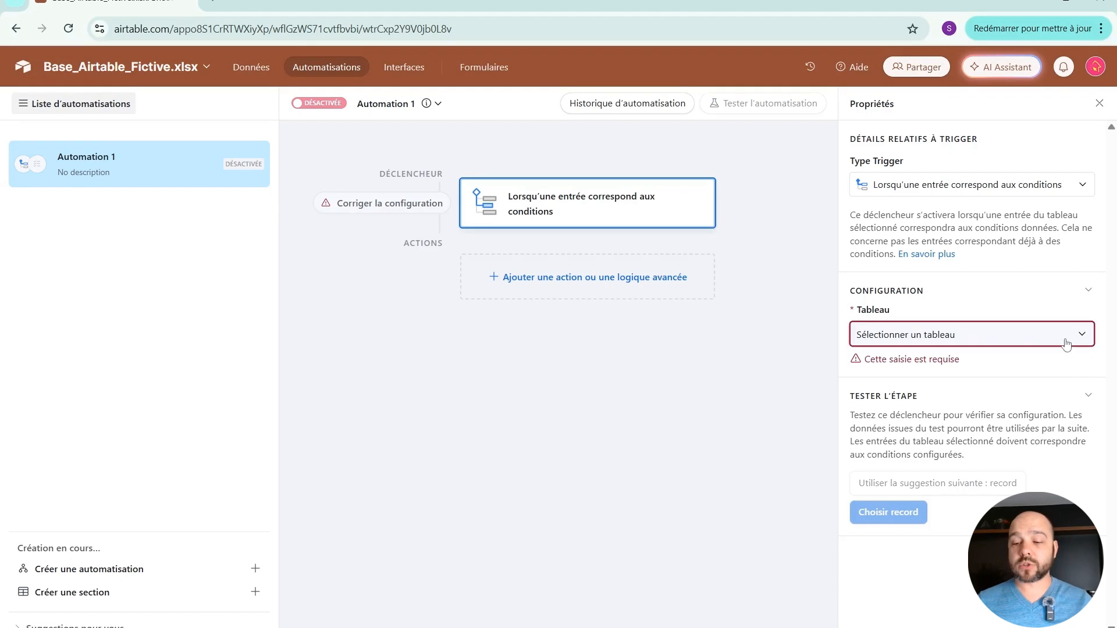
pyautogui.click(1084, 336)
pyautogui.click(942, 411)
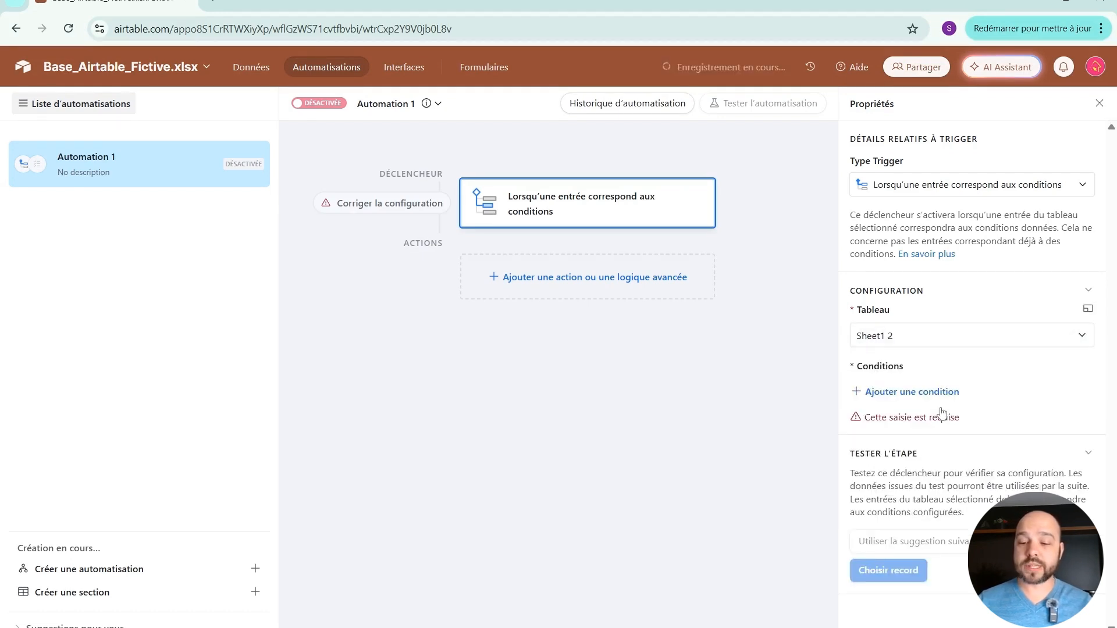
# Add a trigger condition requiring the Terminé field to be checked.
pyautogui.click(889, 393)
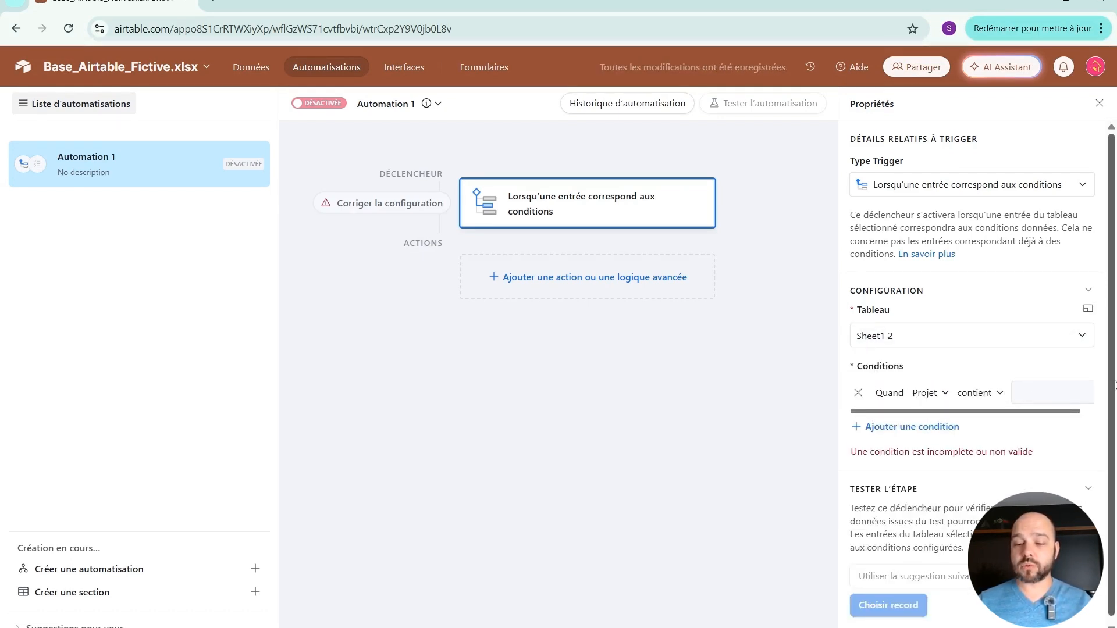
pyautogui.moveTo(1113, 383); pyautogui.dragTo(1113, 414)
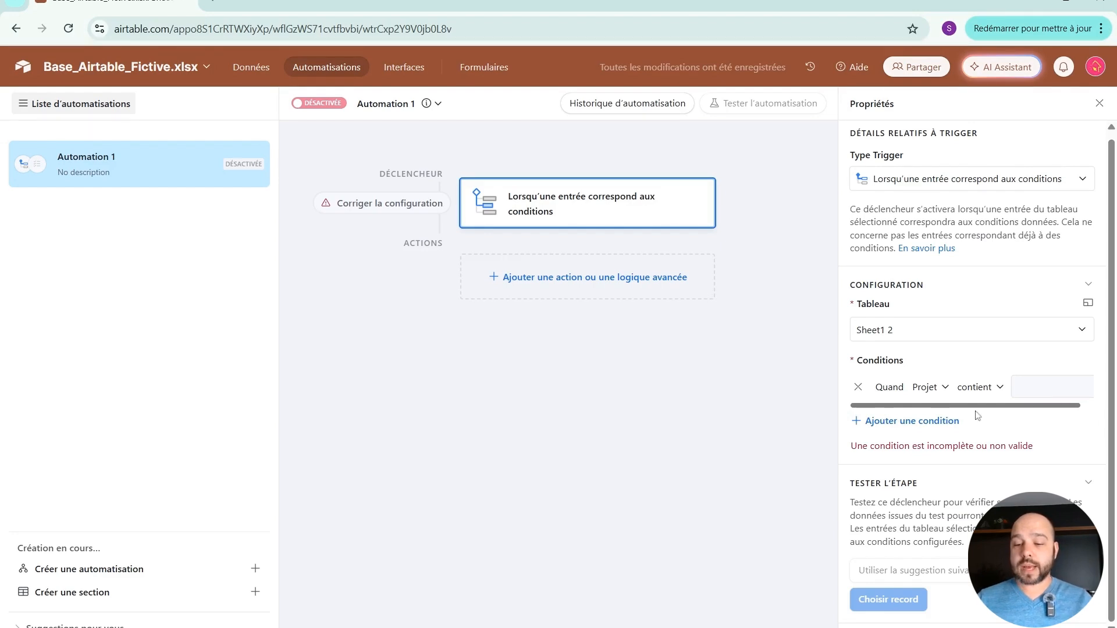
pyautogui.moveTo(1001, 412); pyautogui.dragTo(930, 412)
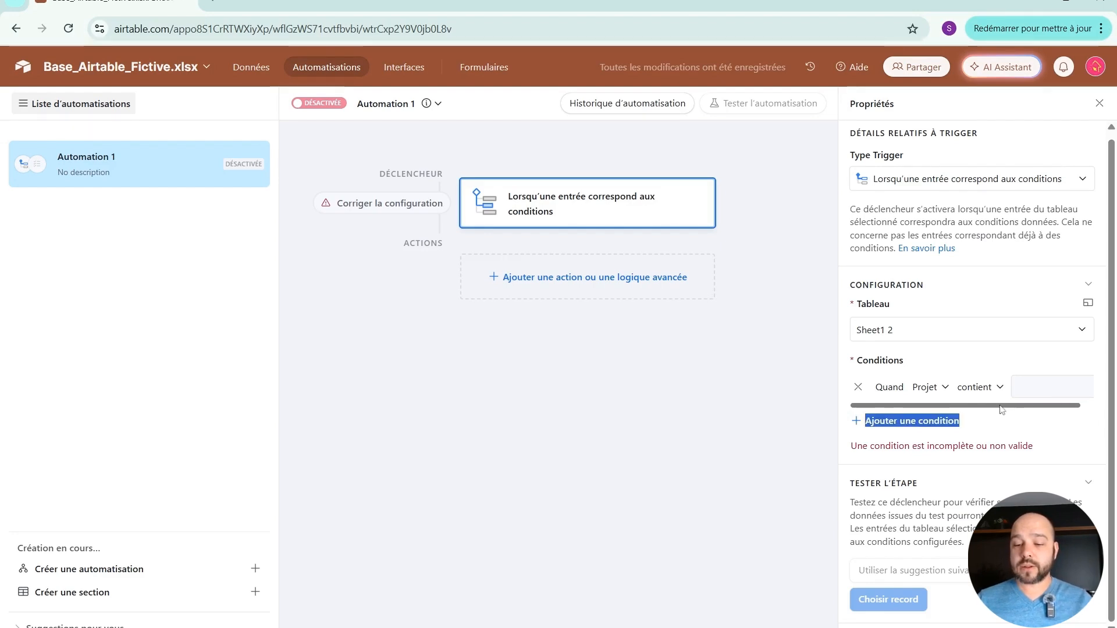
pyautogui.click(932, 387)
pyautogui.scroll(-3, 1031, 473)
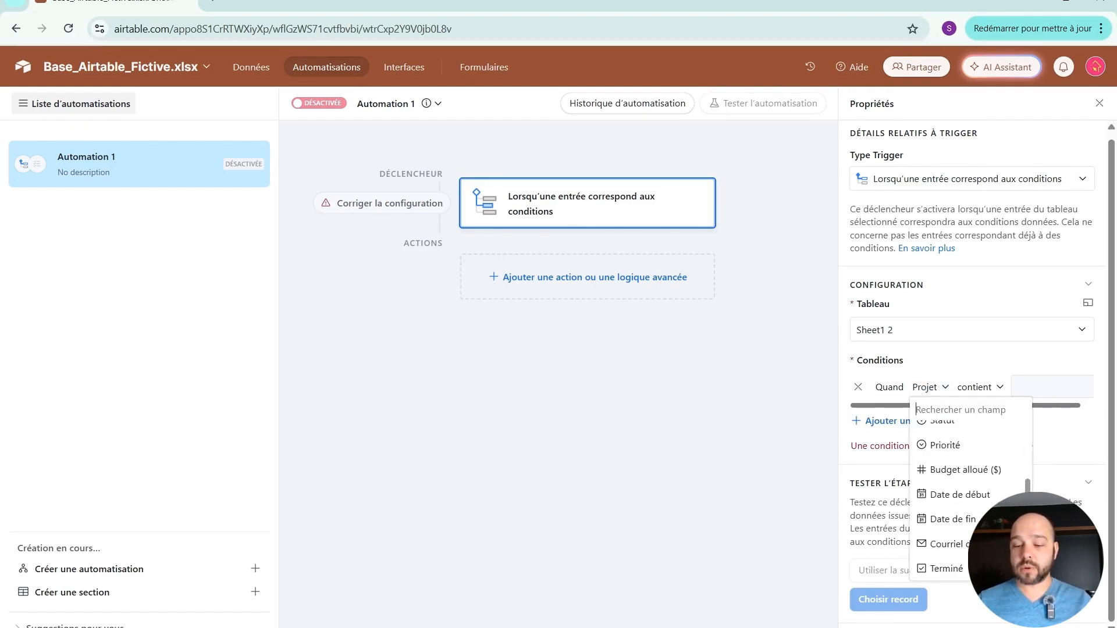
pyautogui.click(946, 568)
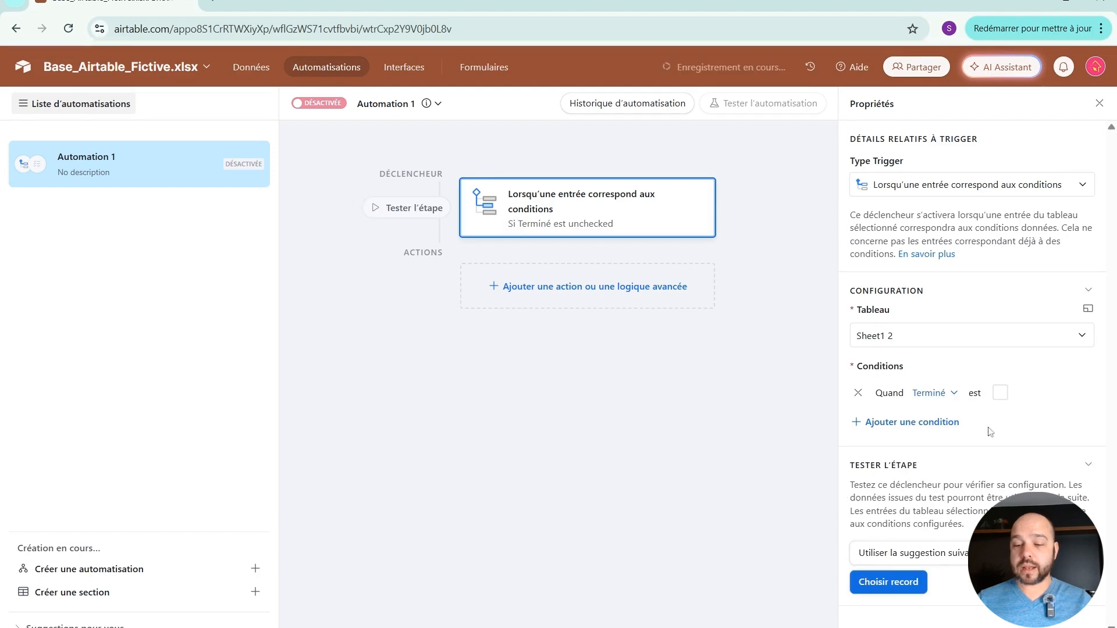
pyautogui.click(1003, 396)
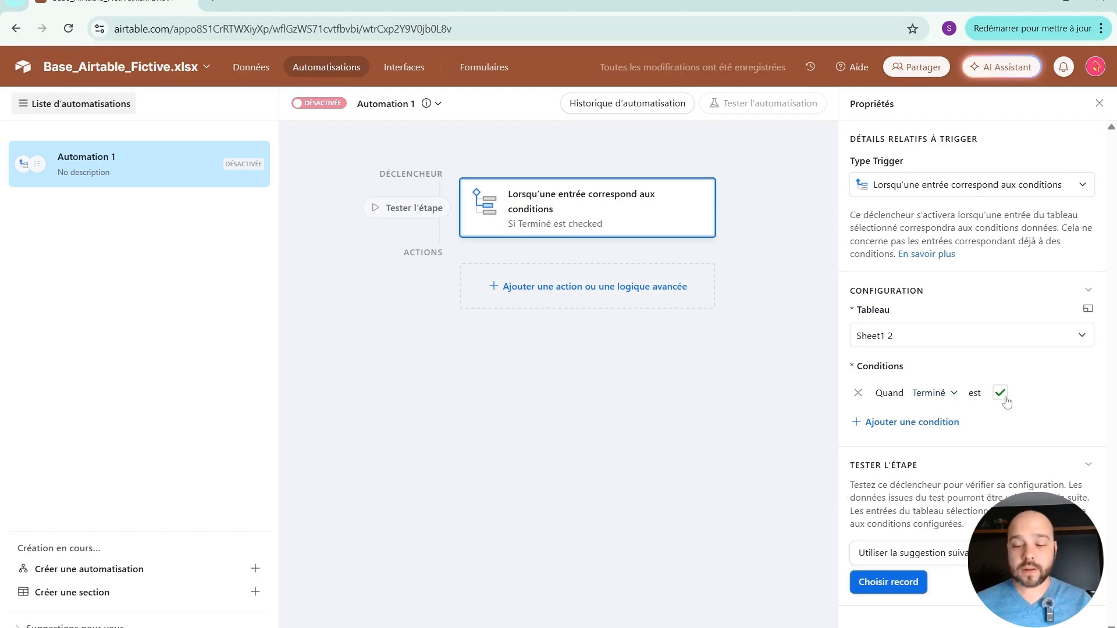
# Add a second condition to the trigger and remove it again.
pyautogui.click(921, 431)
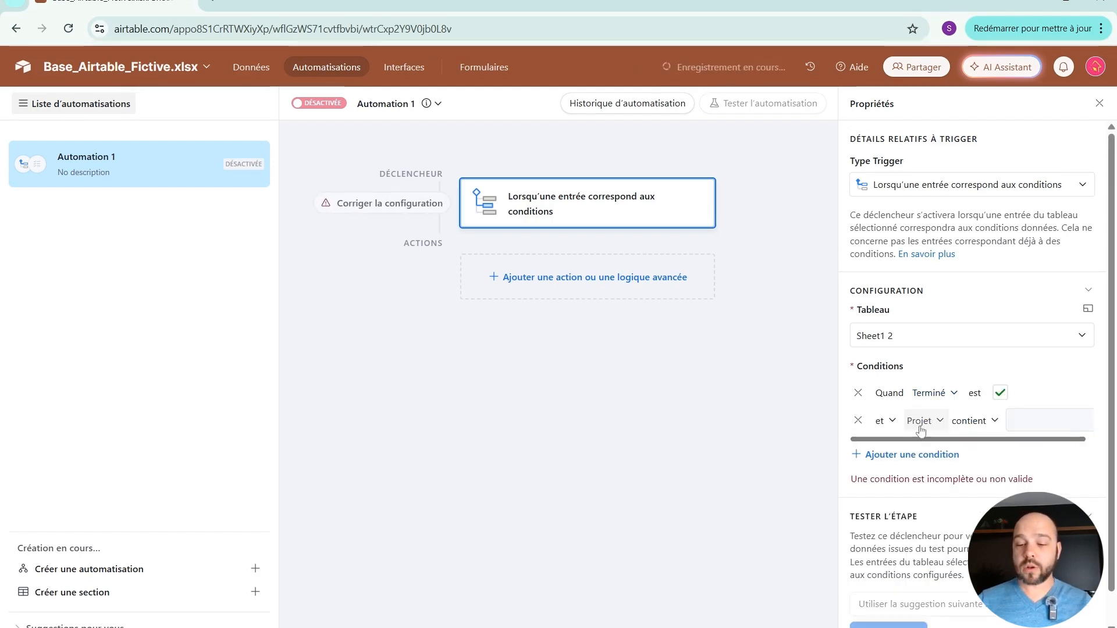
pyautogui.click(858, 421)
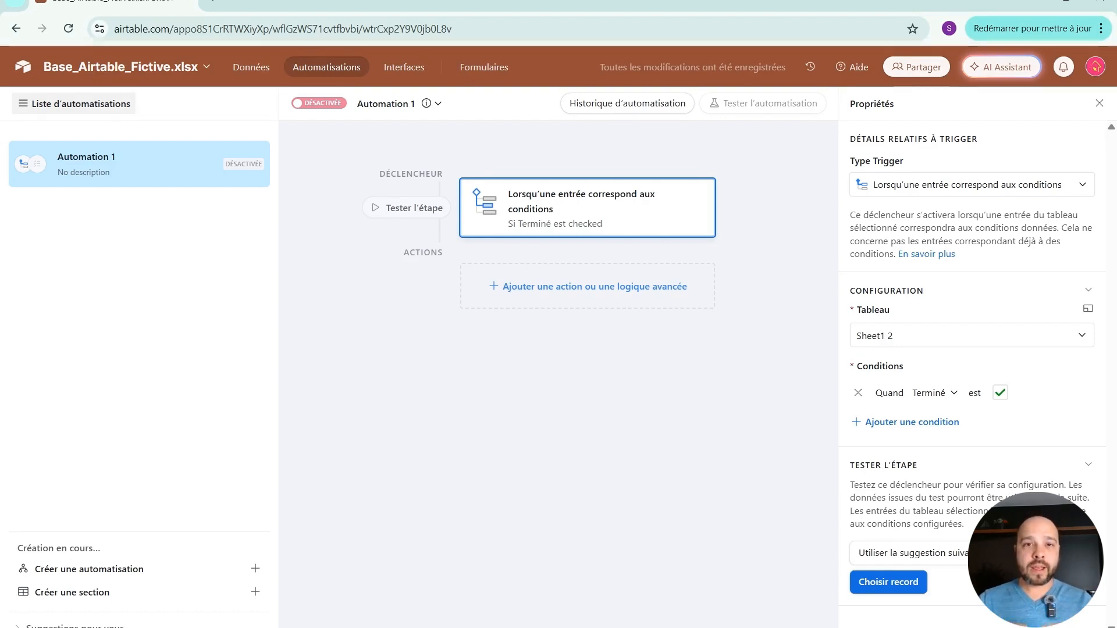
# Add an "Envoyer un e-mail" action to the automation and describe it as "Finito bambino".
pyautogui.click(511, 293)
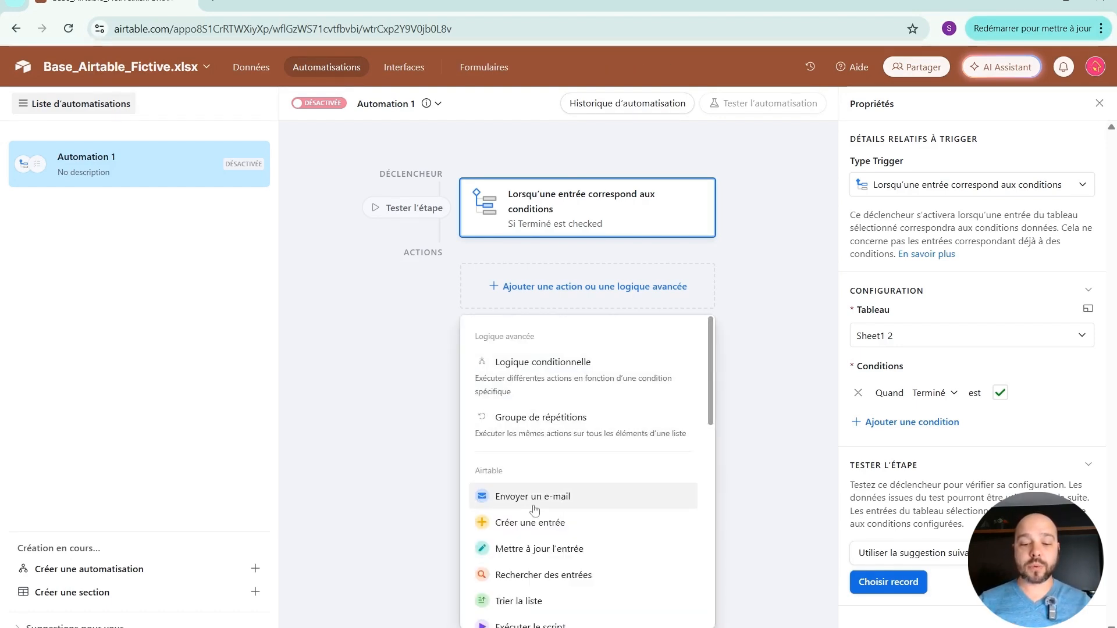
pyautogui.click(512, 496)
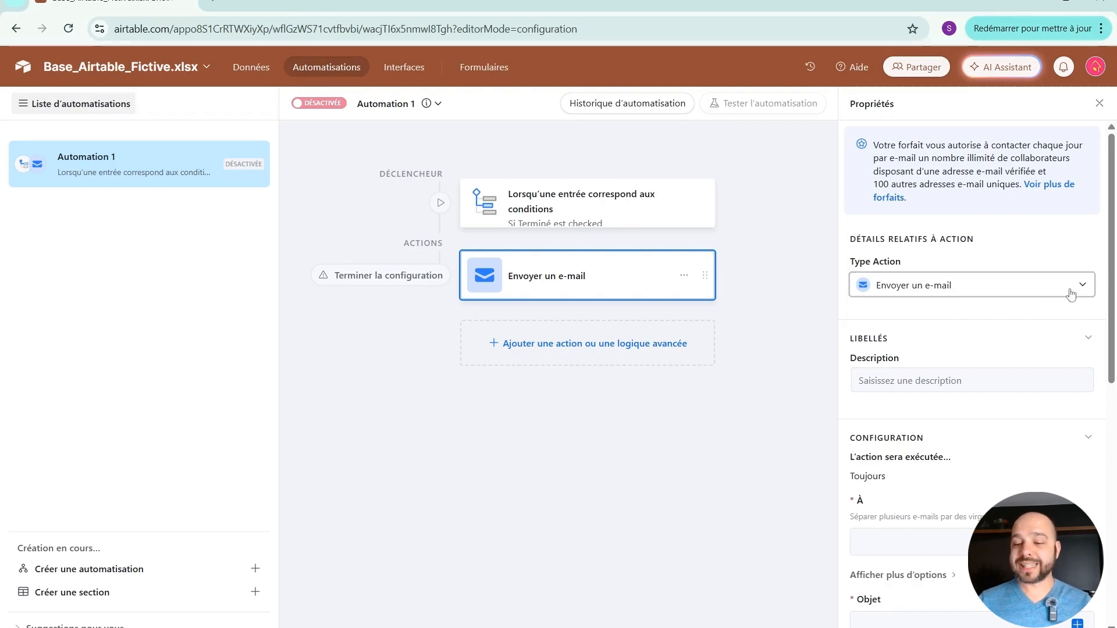
pyautogui.click(941, 381)
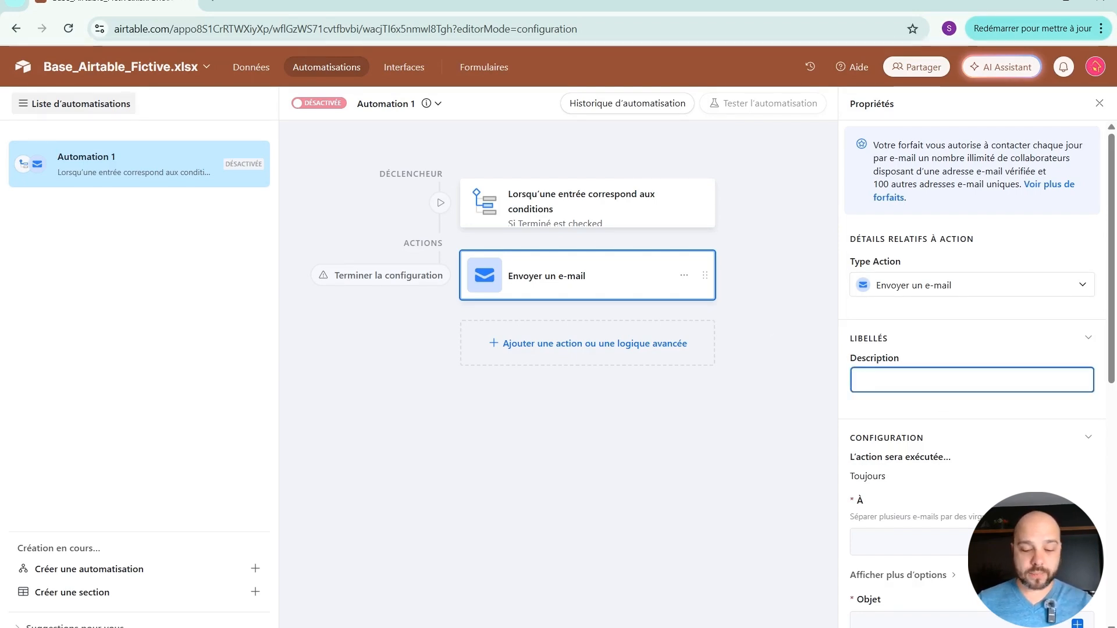
pyautogui.write('Finito bambino')
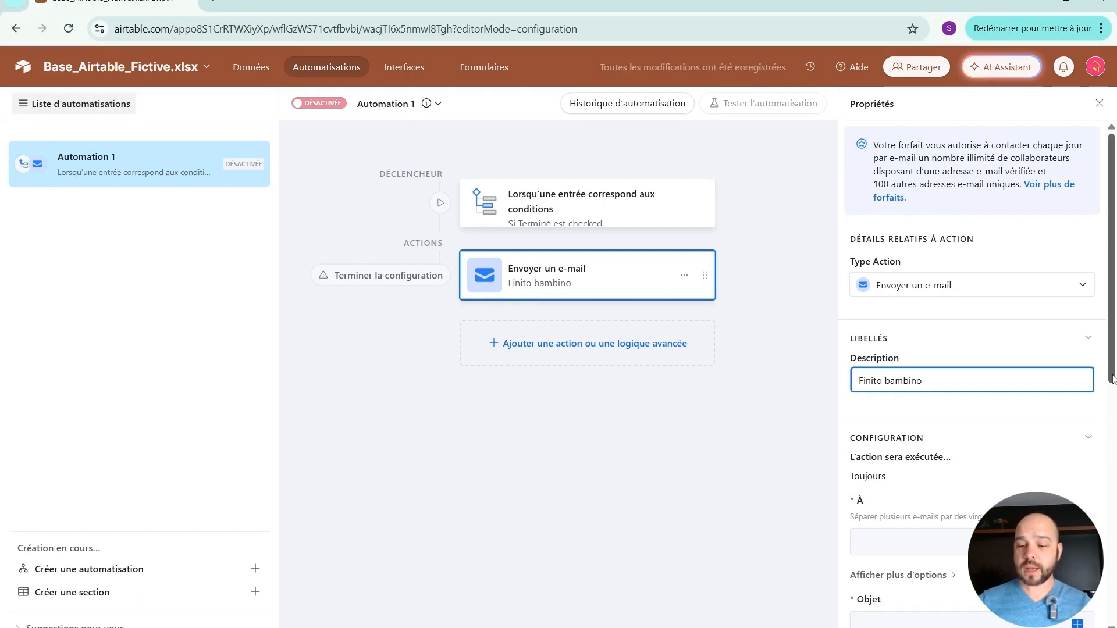
# Set the e-mail's recipient to the field ID of Responsable, taken from the base structure data.
pyautogui.moveTo(1111, 361); pyautogui.dragTo(1112, 411)
pyautogui.click(1078, 437)
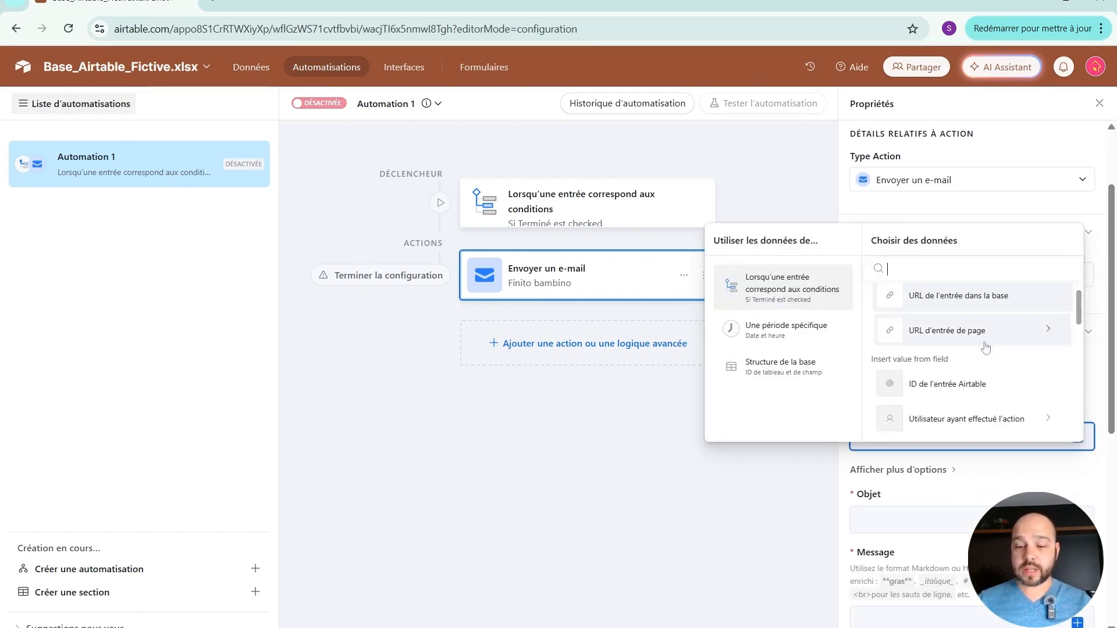
pyautogui.click(787, 377)
pyautogui.click(910, 337)
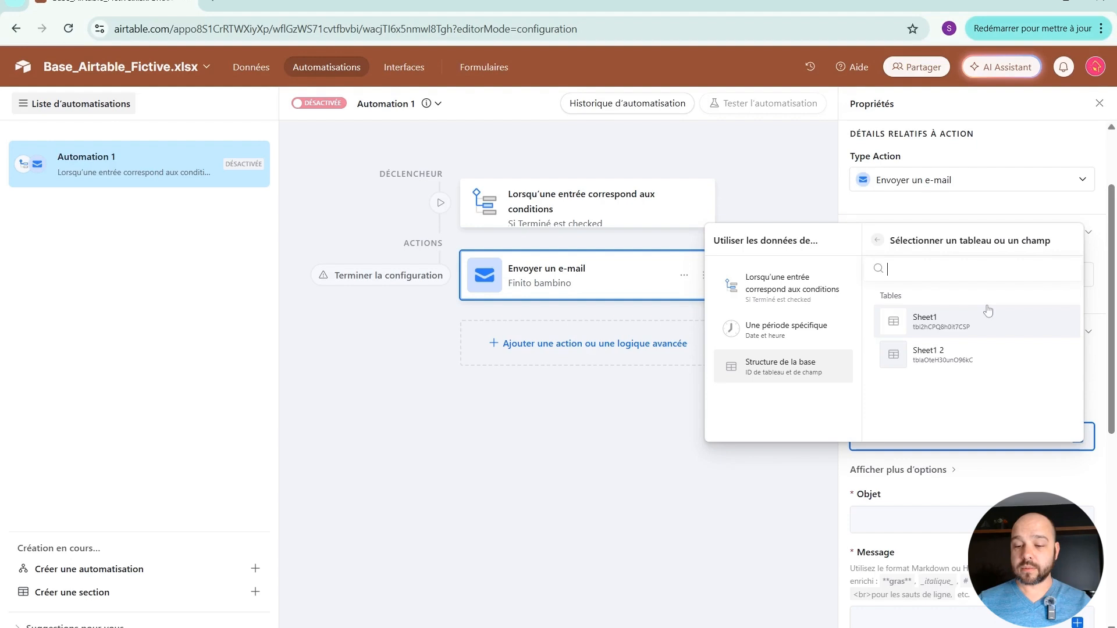
pyautogui.scroll(-2, 945, 352)
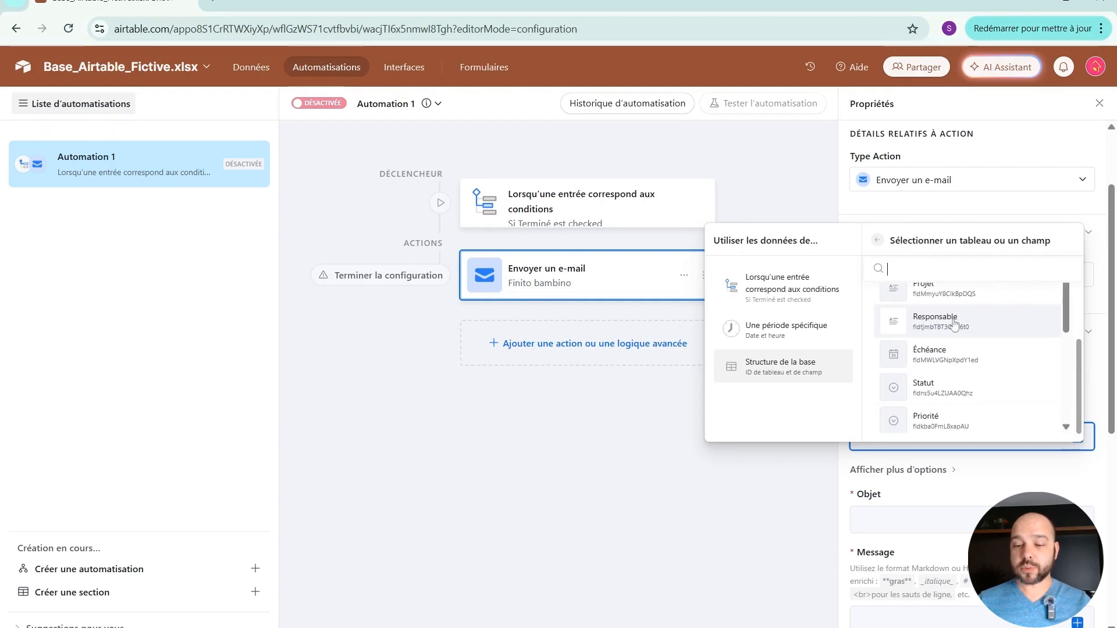
pyautogui.click(955, 324)
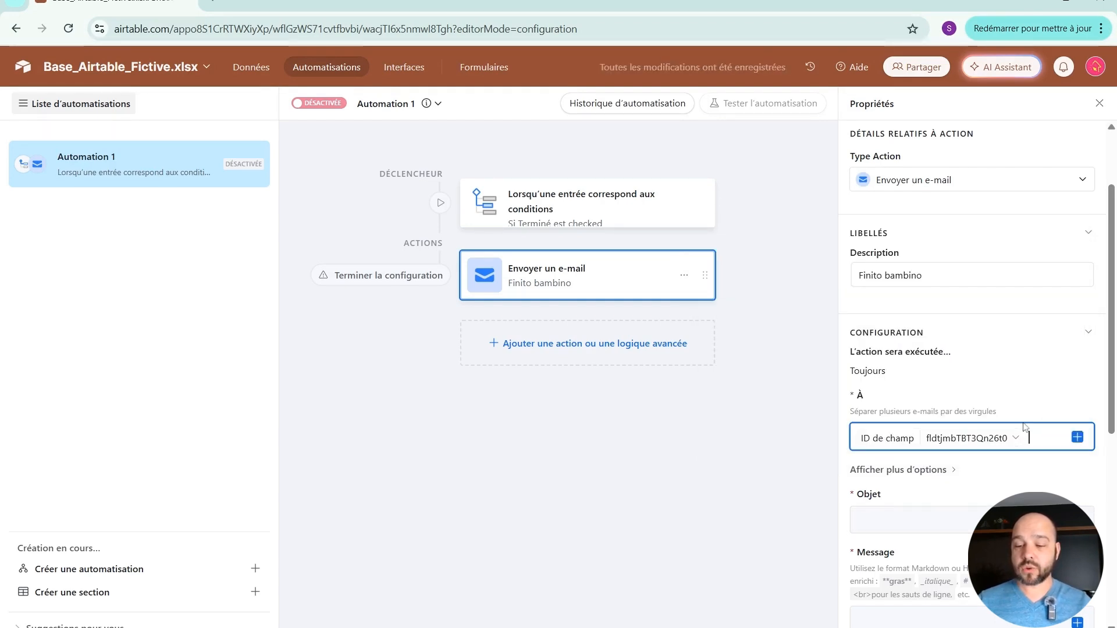
# Set the e-mail's subject to "Terminé ton projet man".
pyautogui.click(1012, 520)
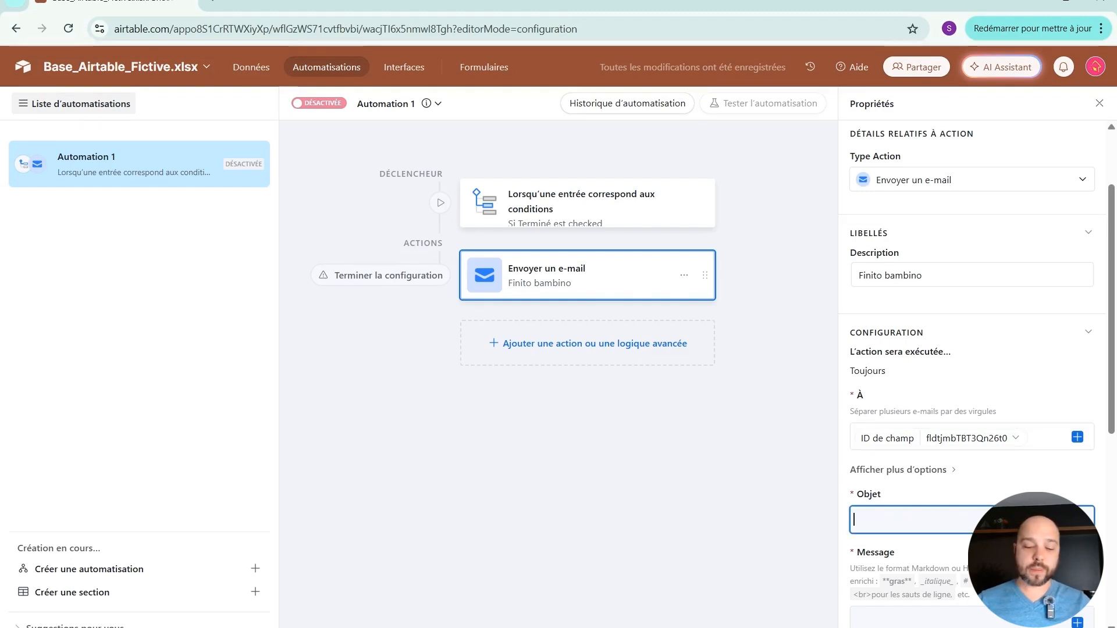
pyautogui.write('T')
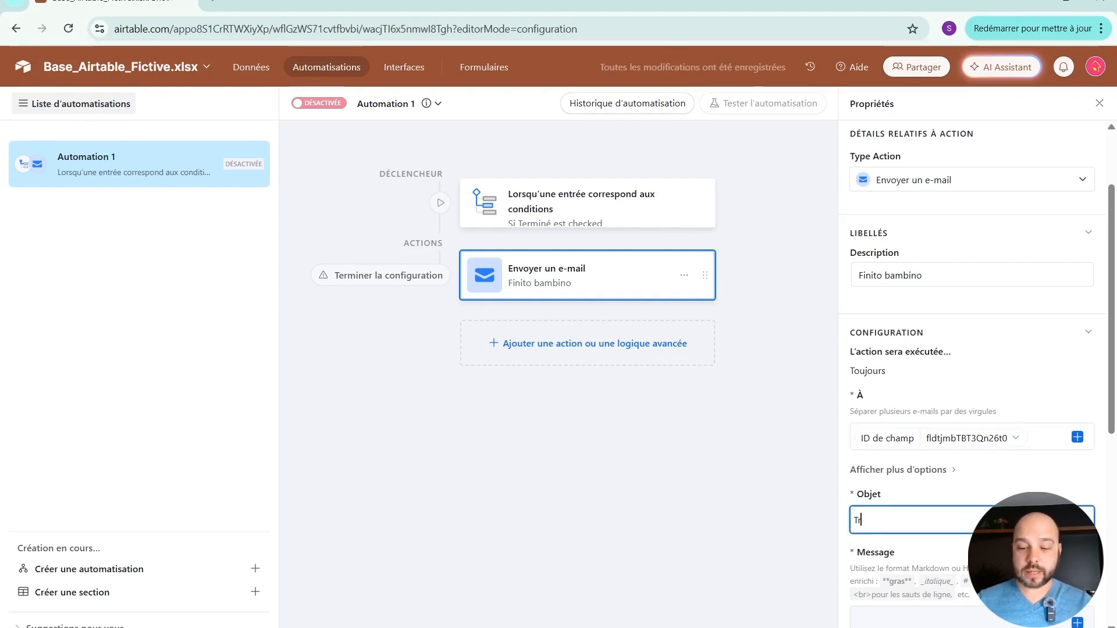
pyautogui.write('ermin')
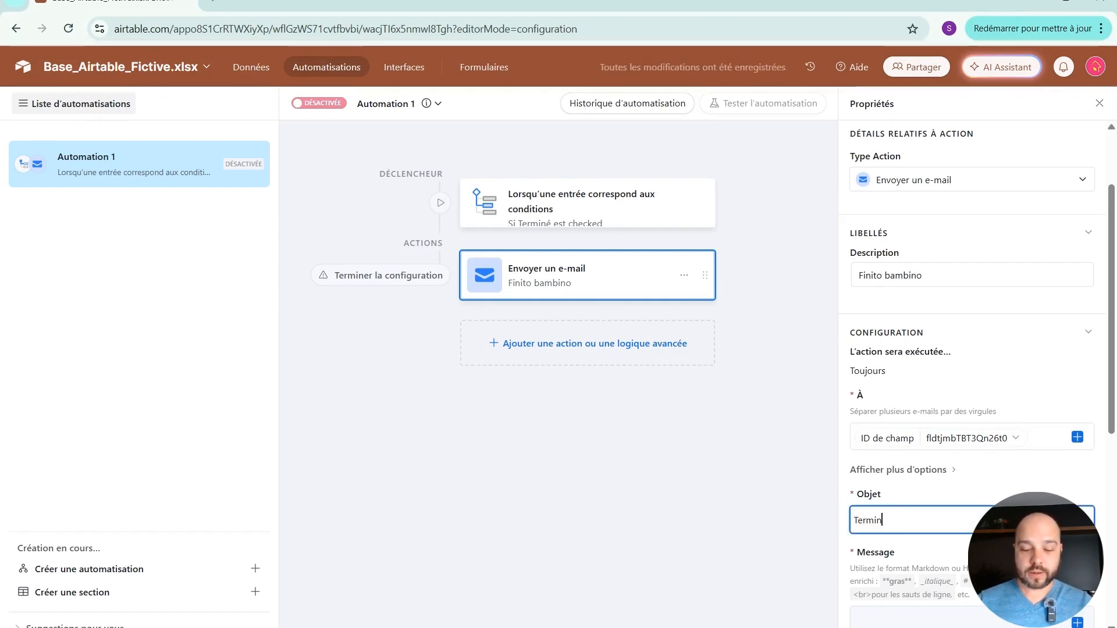
pyautogui.write('é ton projet man')
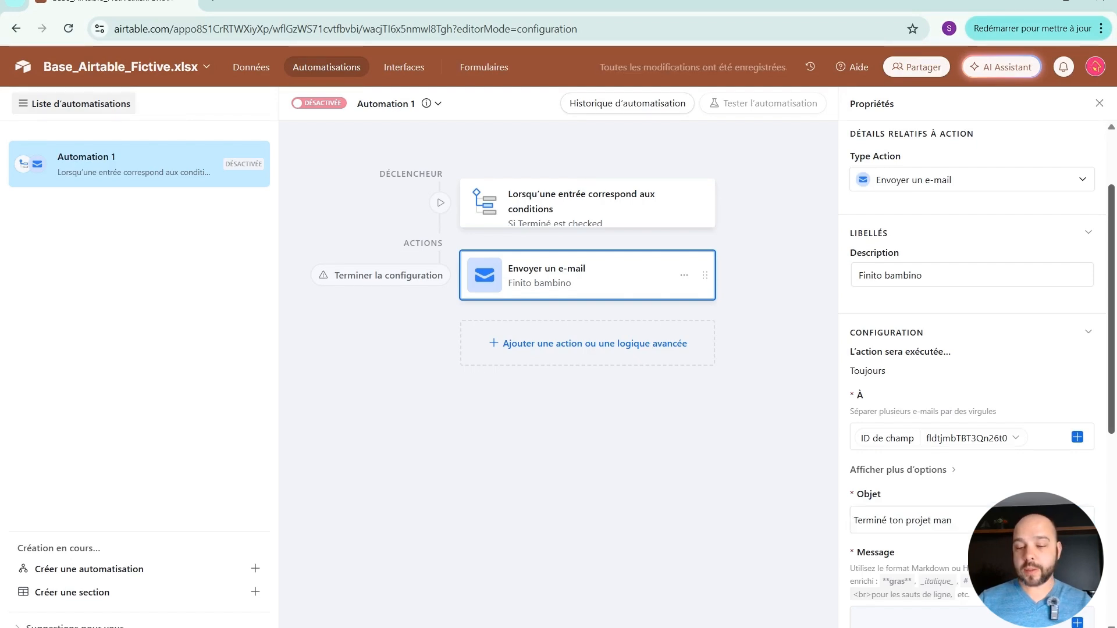
# Check which trigger and base data can be inserted into the e-mail's message body.
pyautogui.scroll(-2, 980, 486)
pyautogui.scroll(2, 980, 486)
pyautogui.scroll(-5, 979, 486)
pyautogui.click(980, 477)
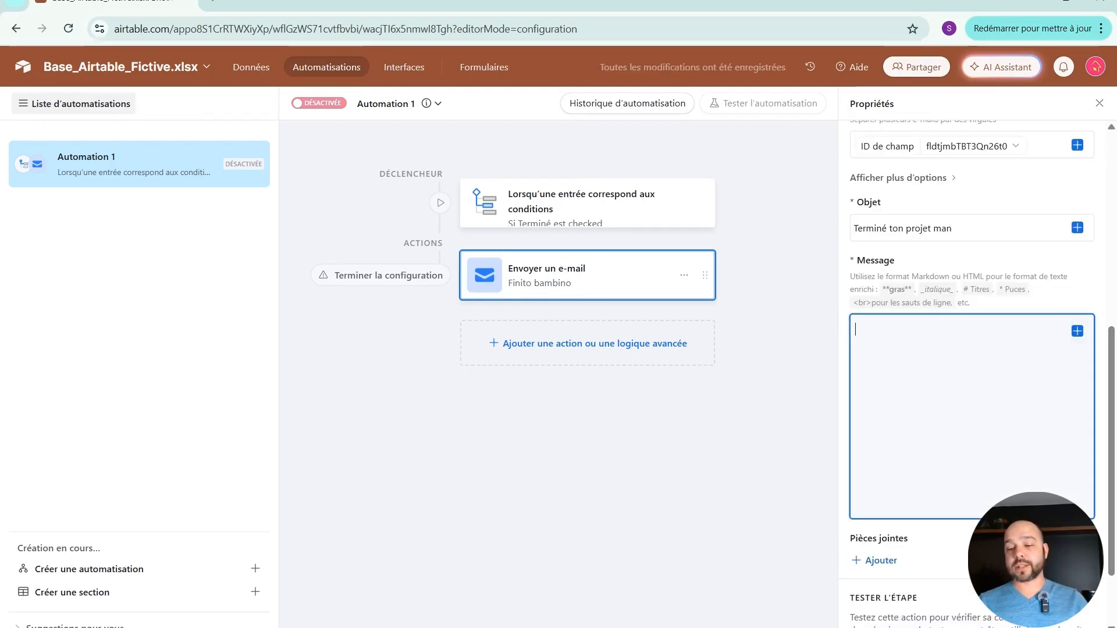
pyautogui.click(1077, 331)
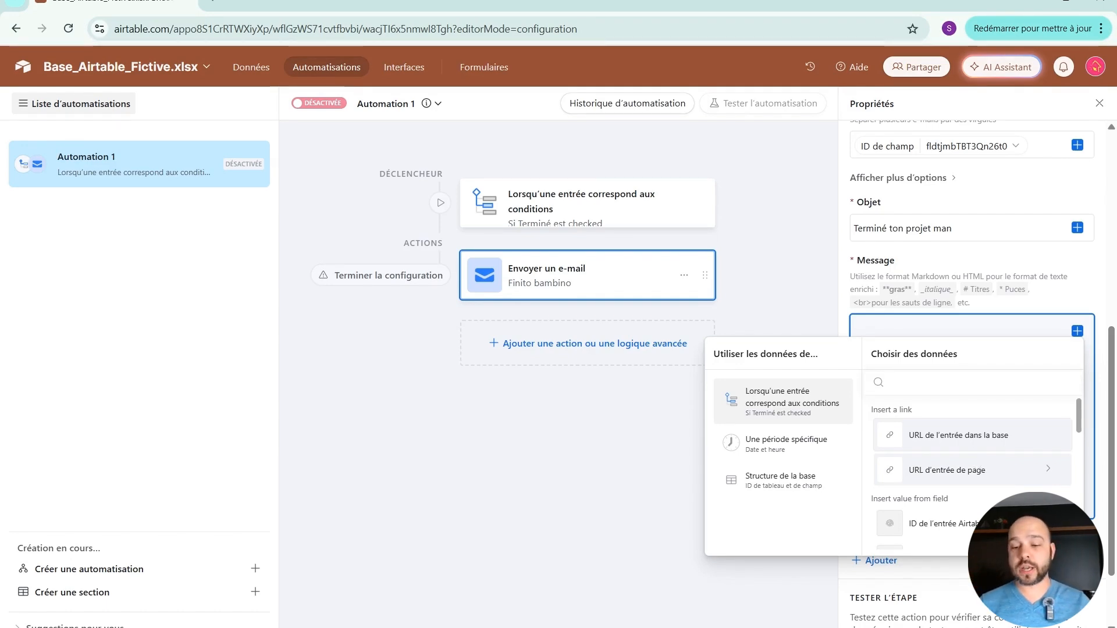
pyautogui.click(1096, 422)
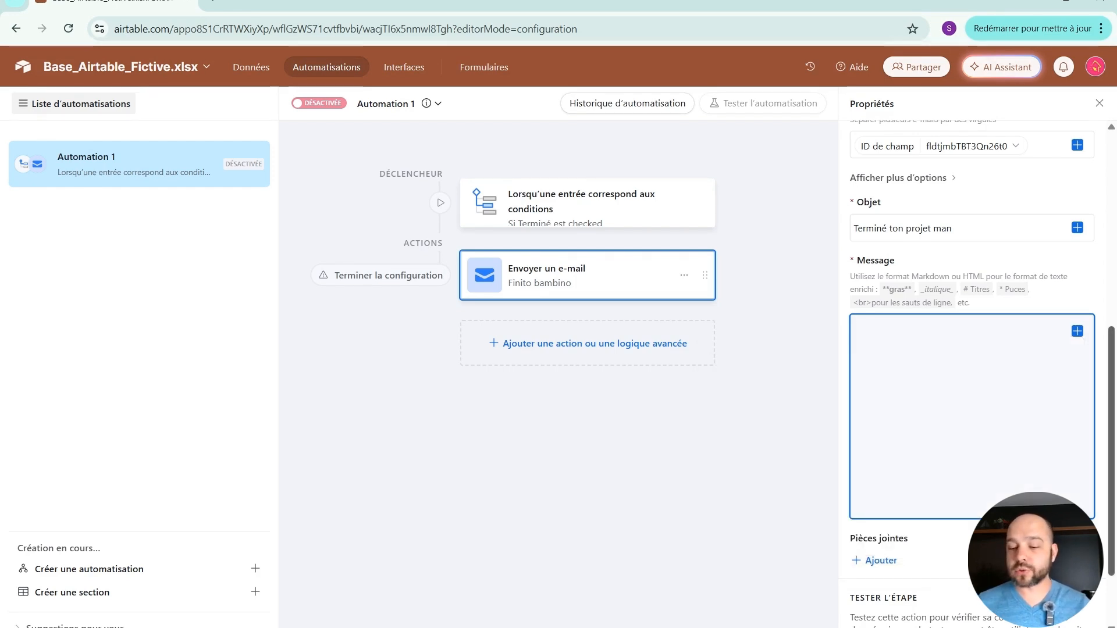
# Check the e-mail action's test options and try to generate a preview.
pyautogui.moveTo(1113, 407); pyautogui.dragTo(1114, 453)
pyautogui.click(971, 320)
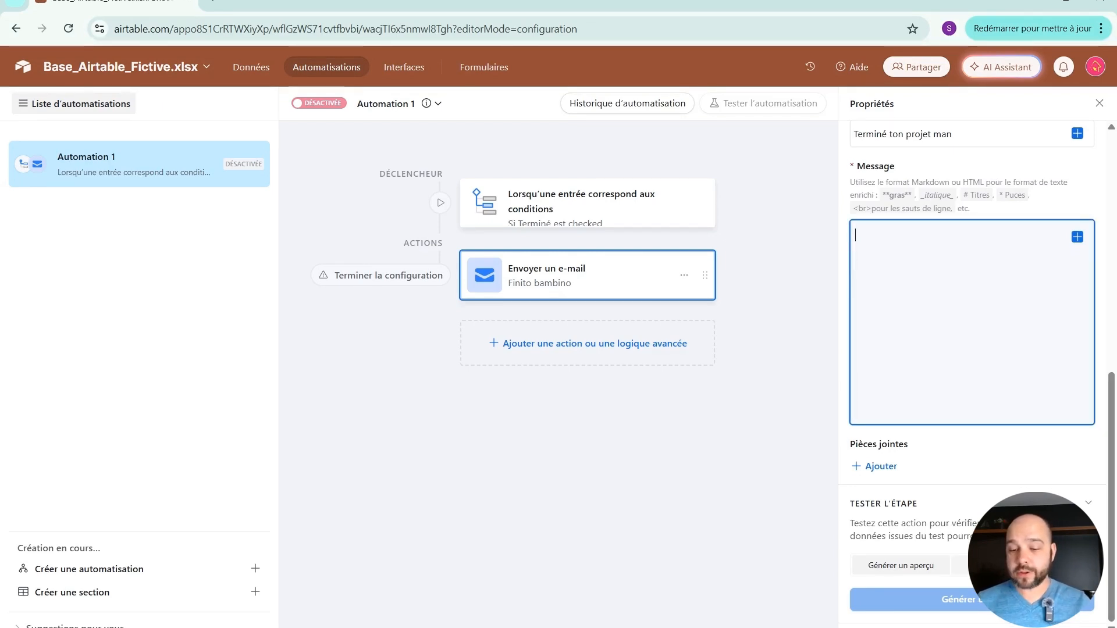
pyautogui.click(908, 568)
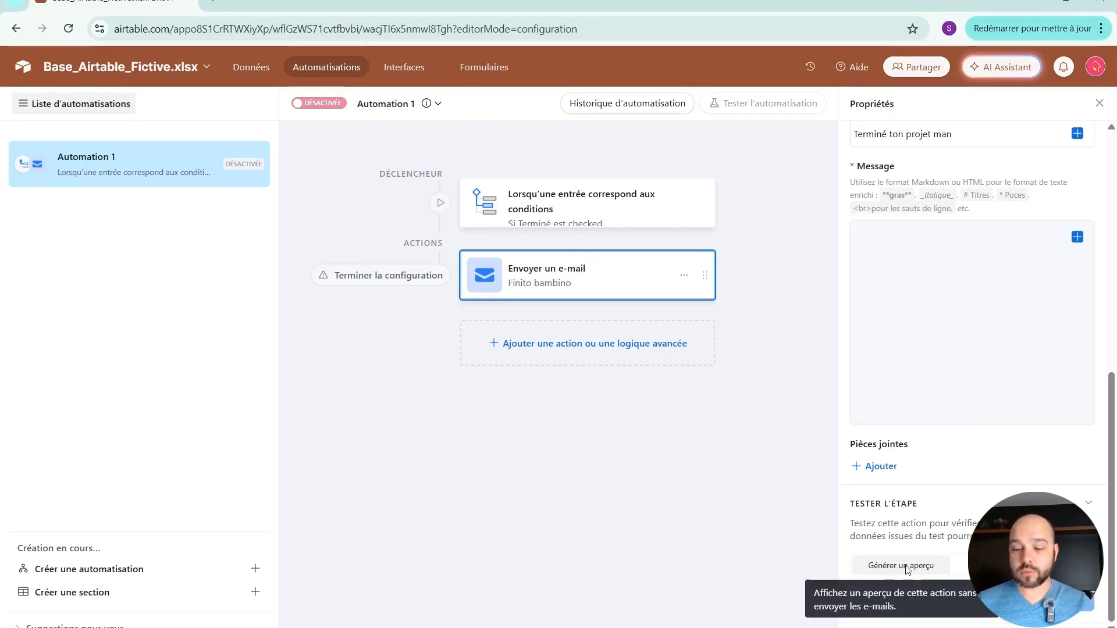
pyautogui.click(966, 326)
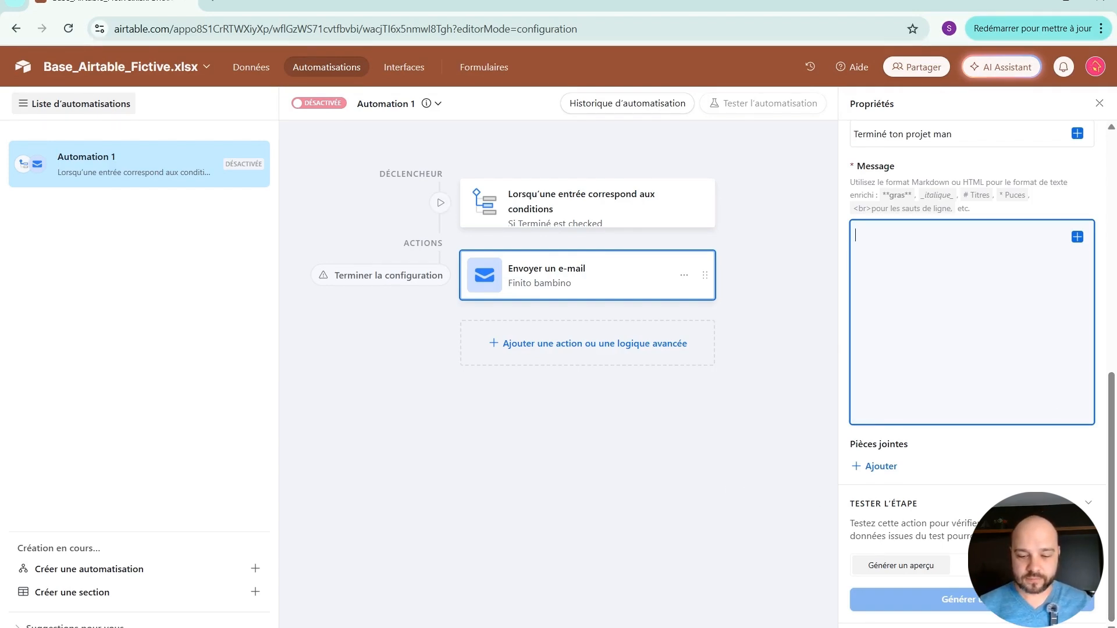
pyautogui.hotkey('alt', 'Tab')
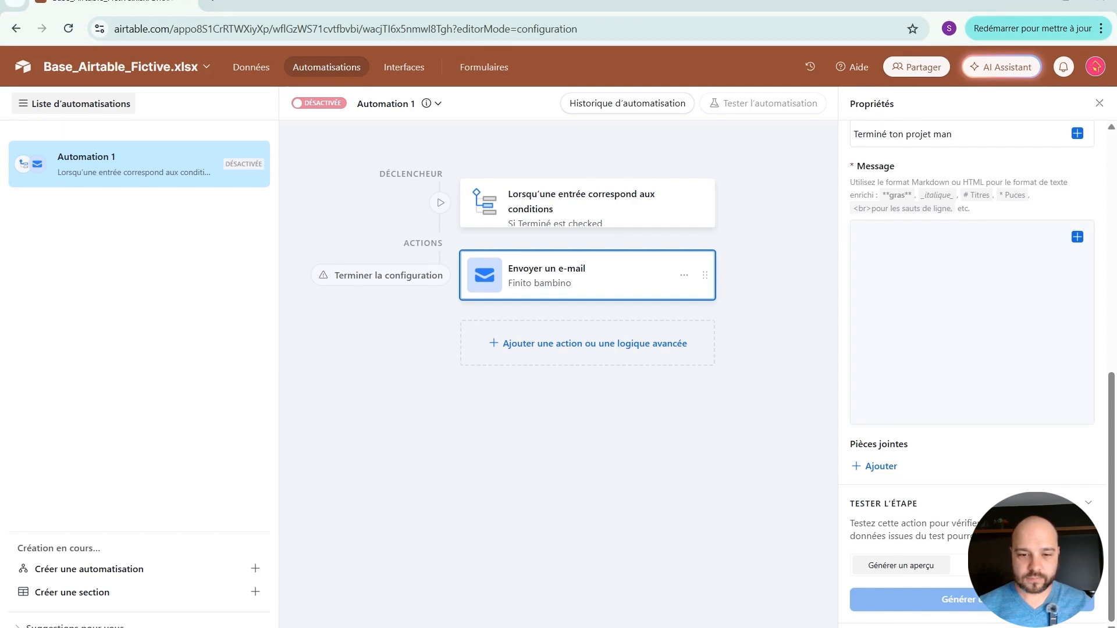